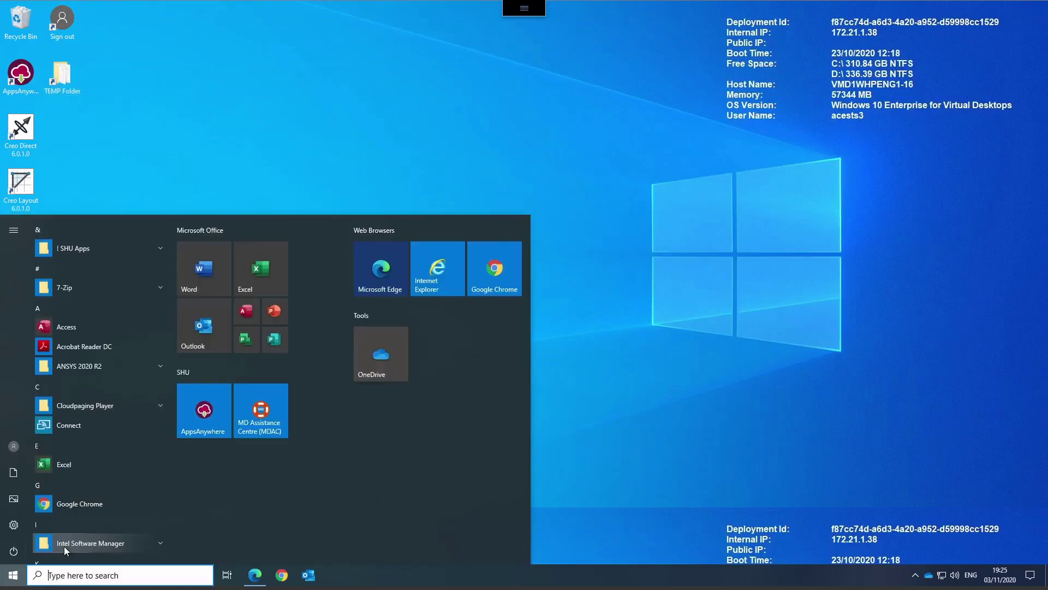
- Launch ICEM CFD 2020 R2 by searching 'icem' in the Start menu
type("icem")
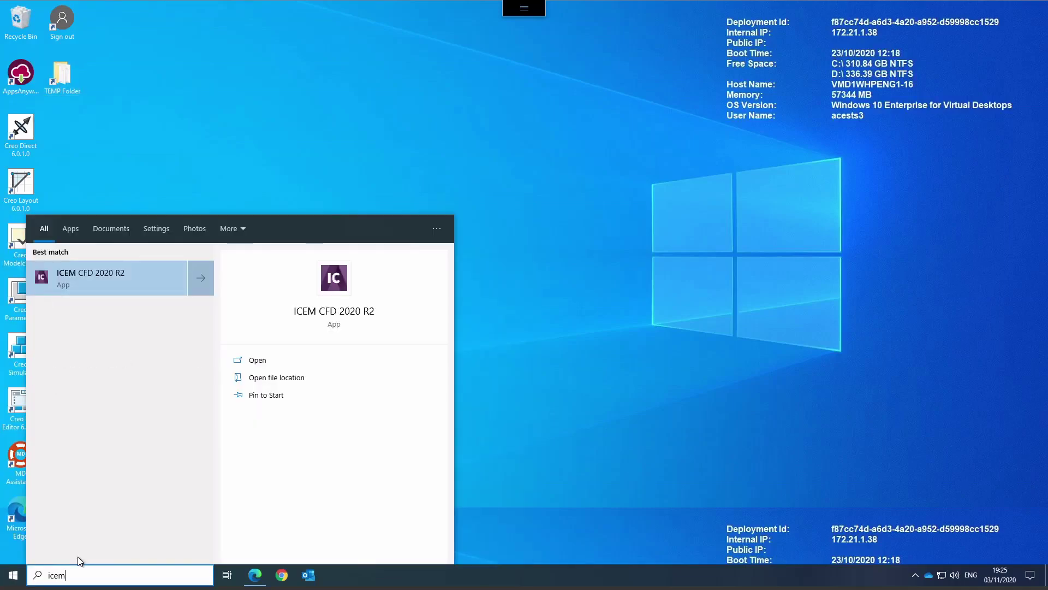
key("Return")
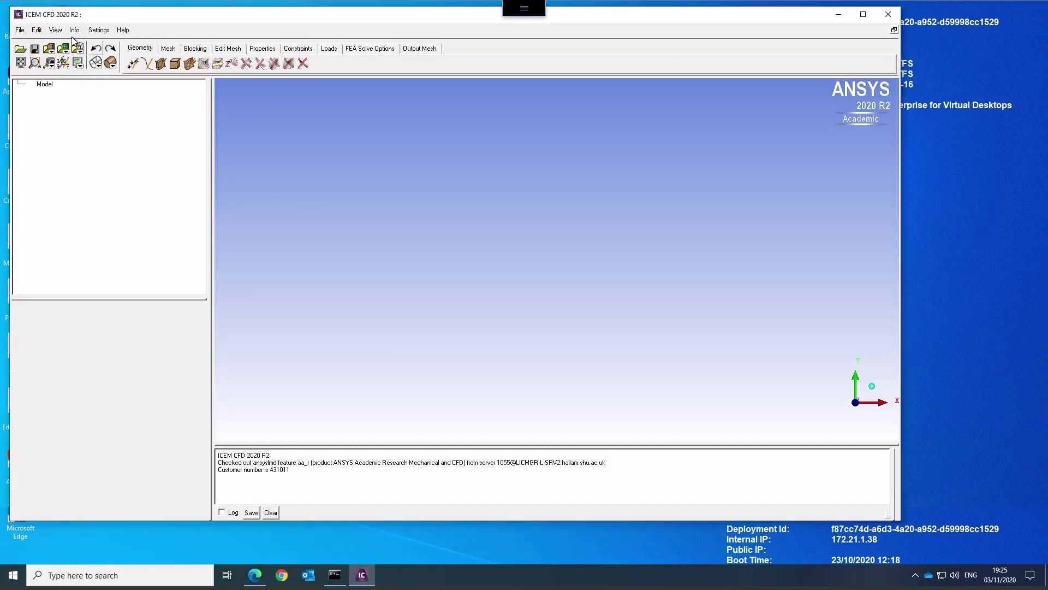
- Maximize the window and open carotid_iges.prj from OneDrive Documents > Research > Carotid_Storm > geometryFiles > ICEM
left_click(864, 14)
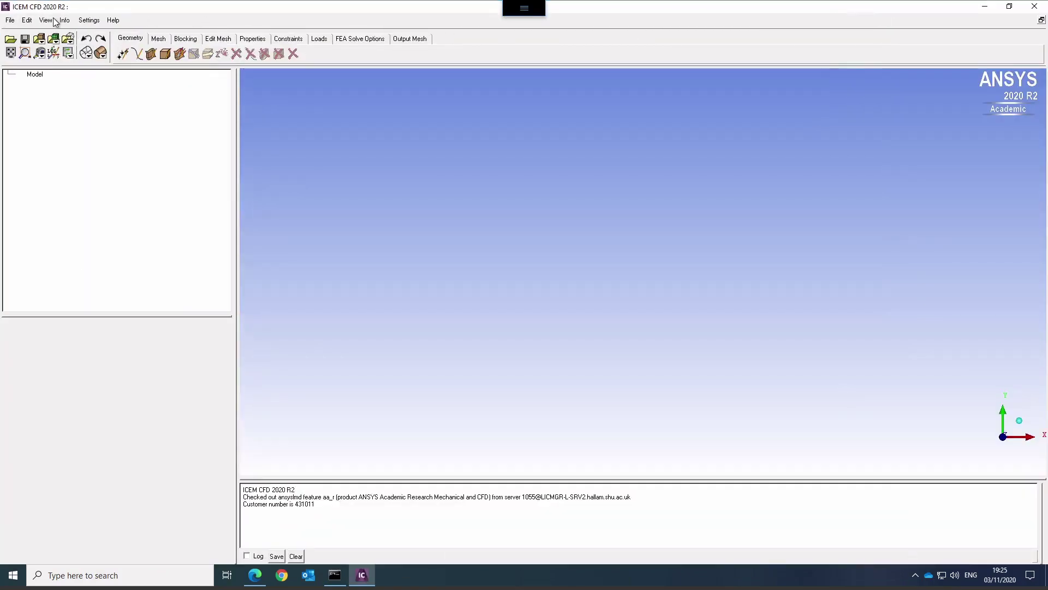
left_click(10, 21)
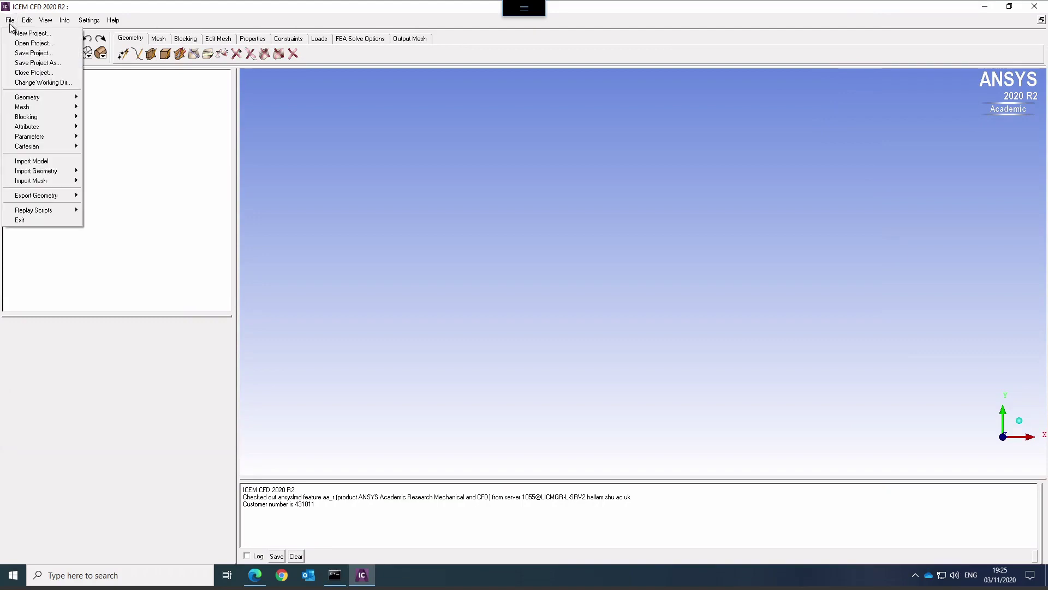
left_click(34, 44)
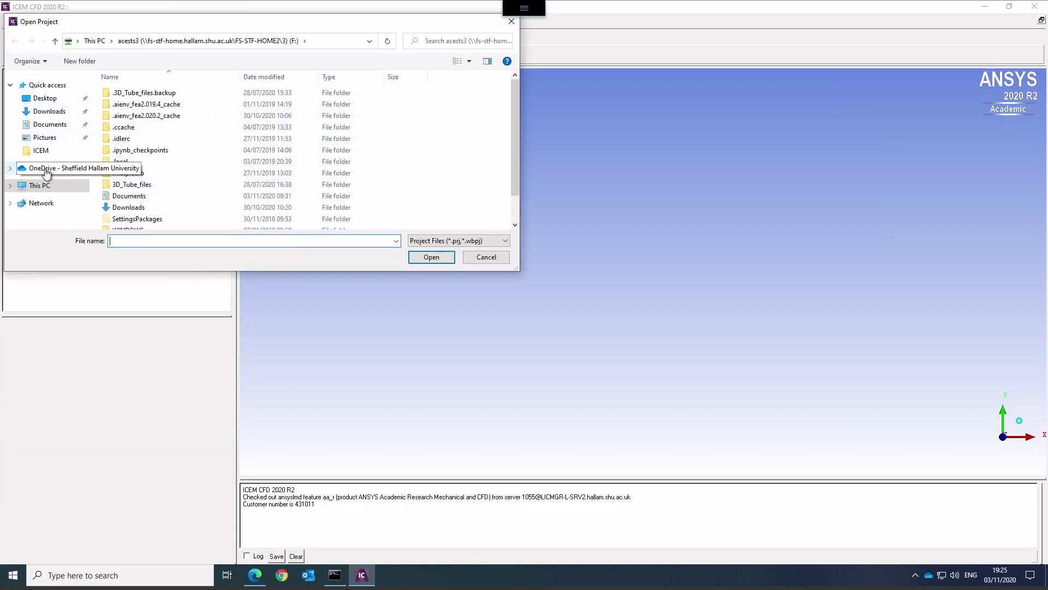
left_click(44, 168)
left_click(161, 104)
double_click(161, 103)
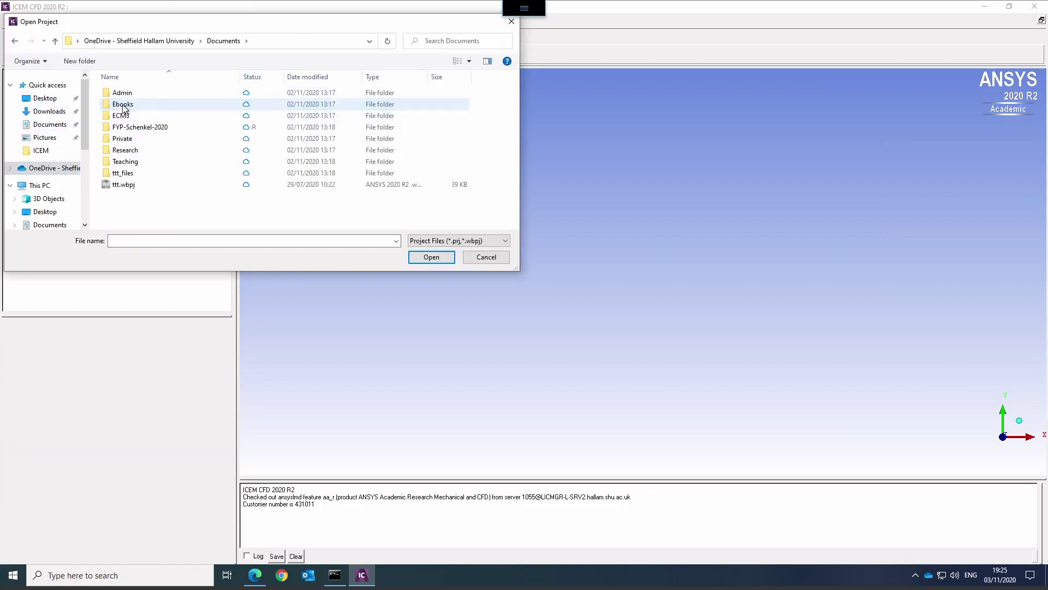
double_click(126, 152)
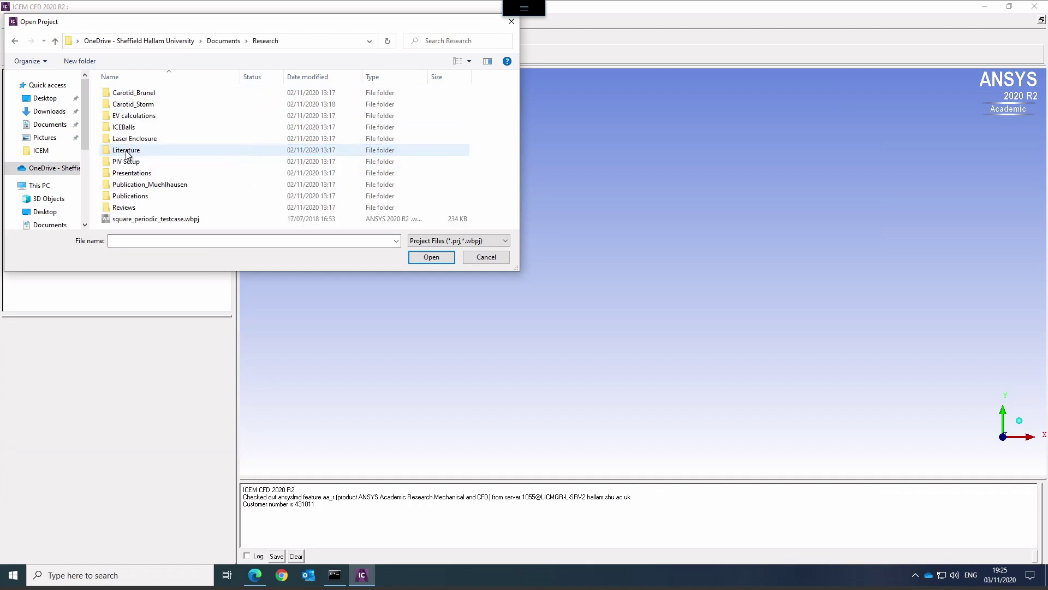
double_click(131, 104)
double_click(133, 93)
double_click(123, 92)
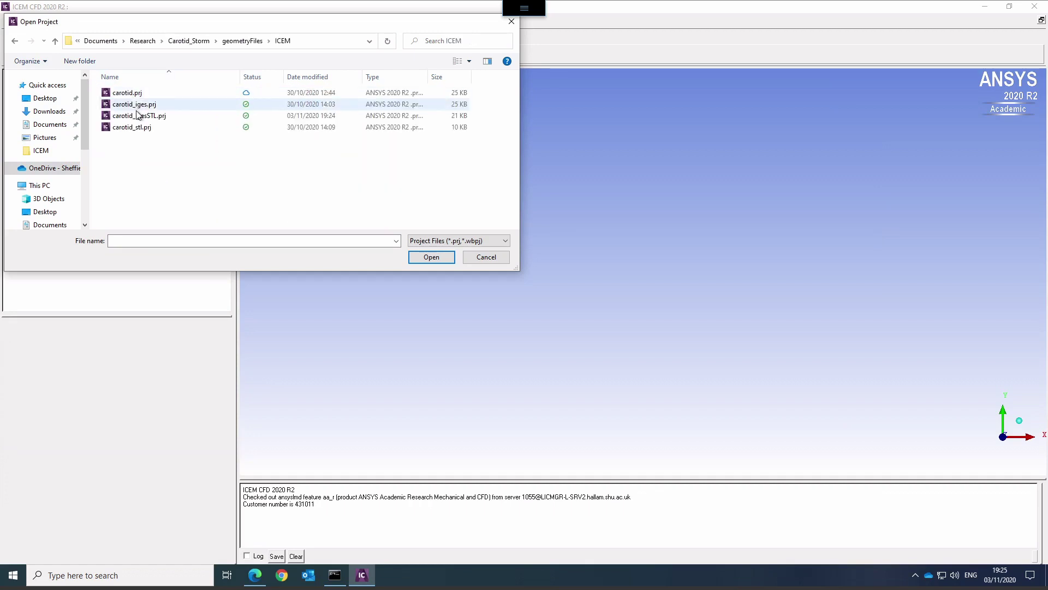
double_click(137, 110)
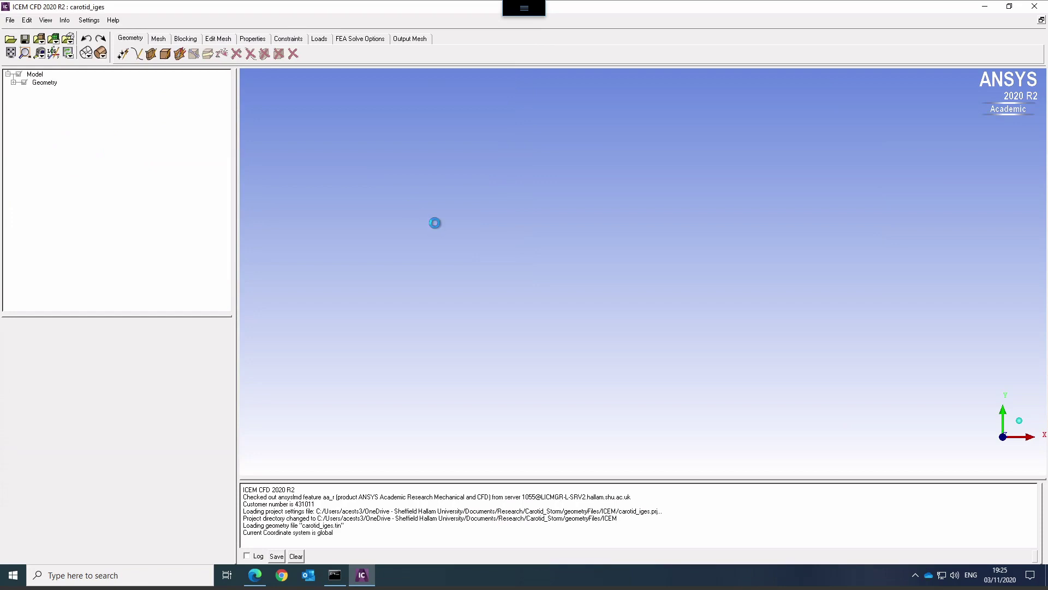
- Show the carotid geometry as solid shaded surfaces, then rotate and pan to frame the bifurcation
left_click(100, 53)
mouse_move(496, 286)
left_mouse_down()
mouse_move(770, 352)
mouse_move(728, 401)
mouse_move(566, 398)
mouse_move(351, 303)
mouse_move(323, 262)
mouse_move(627, 276)
mouse_move(603, 250)
mouse_move(739, 289)
left_mouse_up()
middle_click_drag(736, 285, 774, 299)
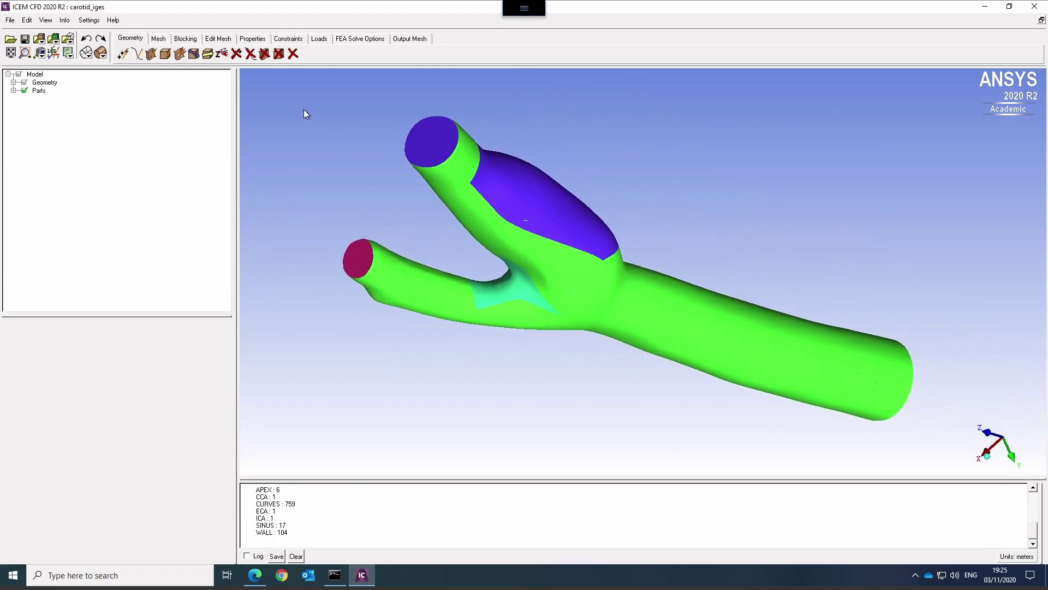
- On the Mesh tab, expand the Parts list and open the Global Mesh Setup panel
left_click(158, 39)
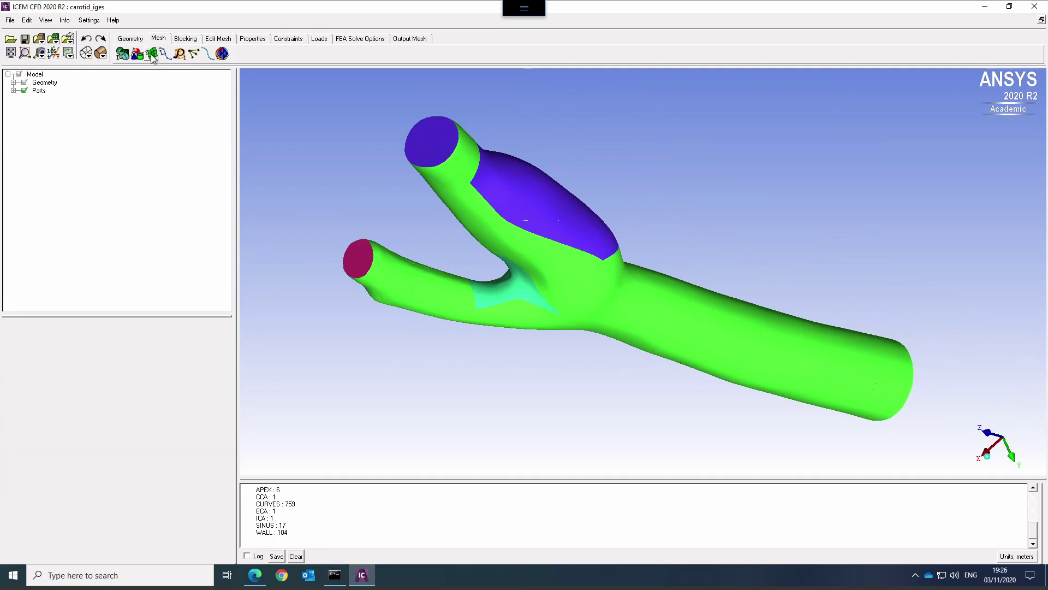
left_click(13, 90)
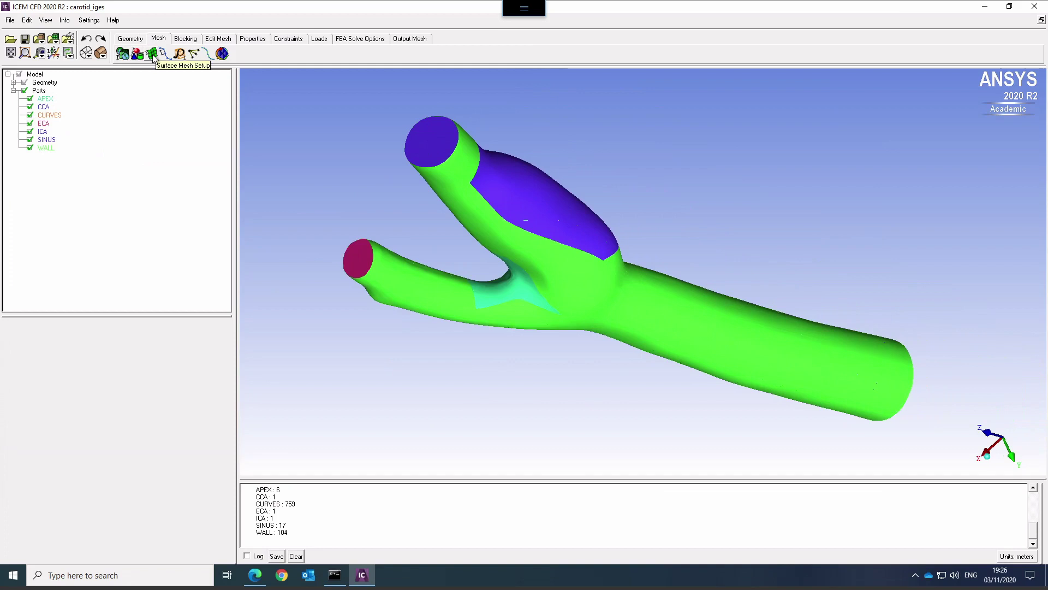
left_click(223, 58)
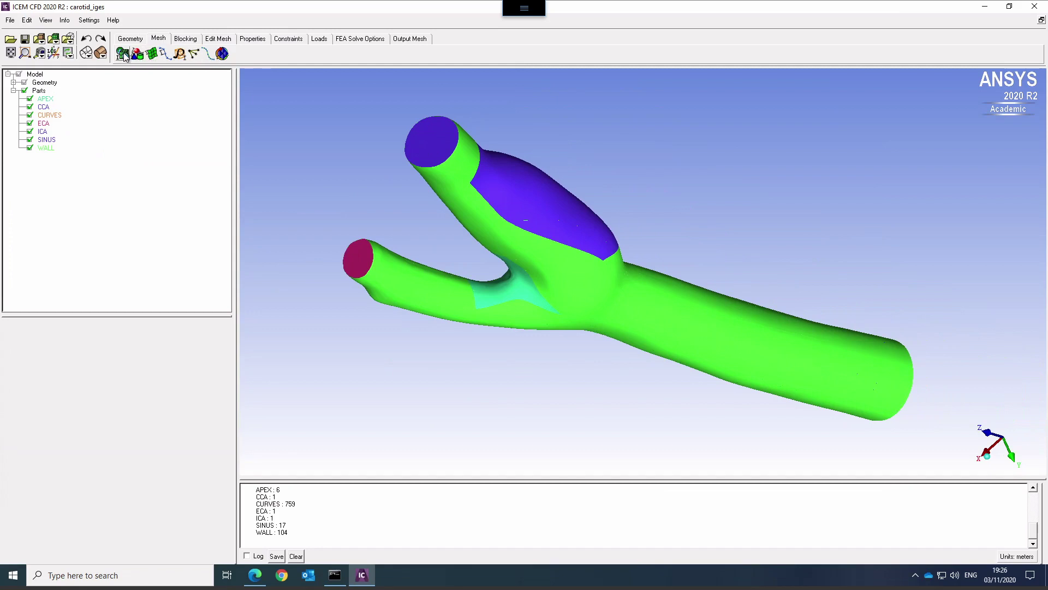
left_click(153, 55)
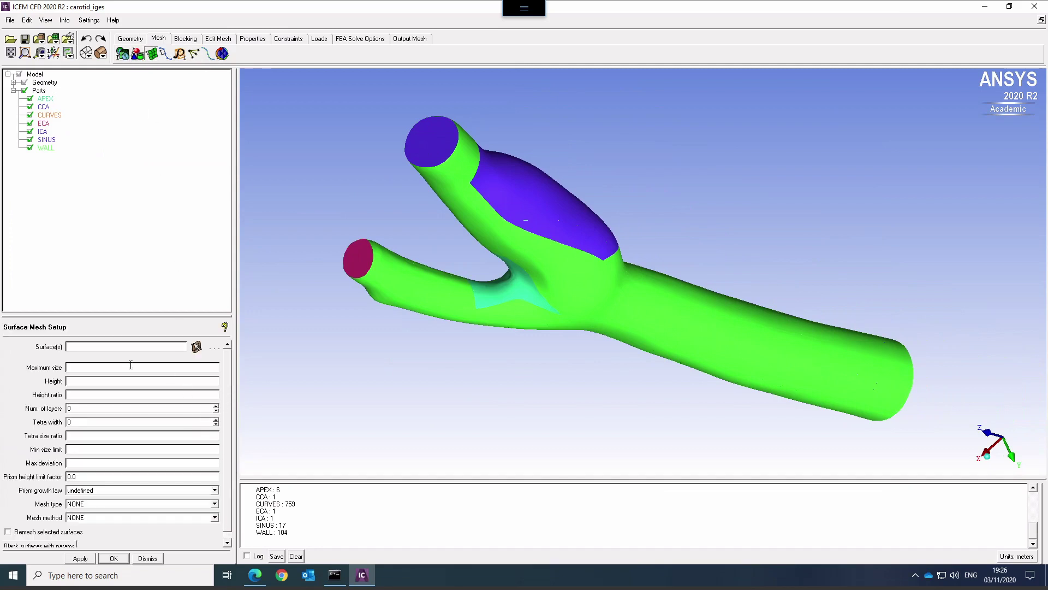
left_click(124, 55)
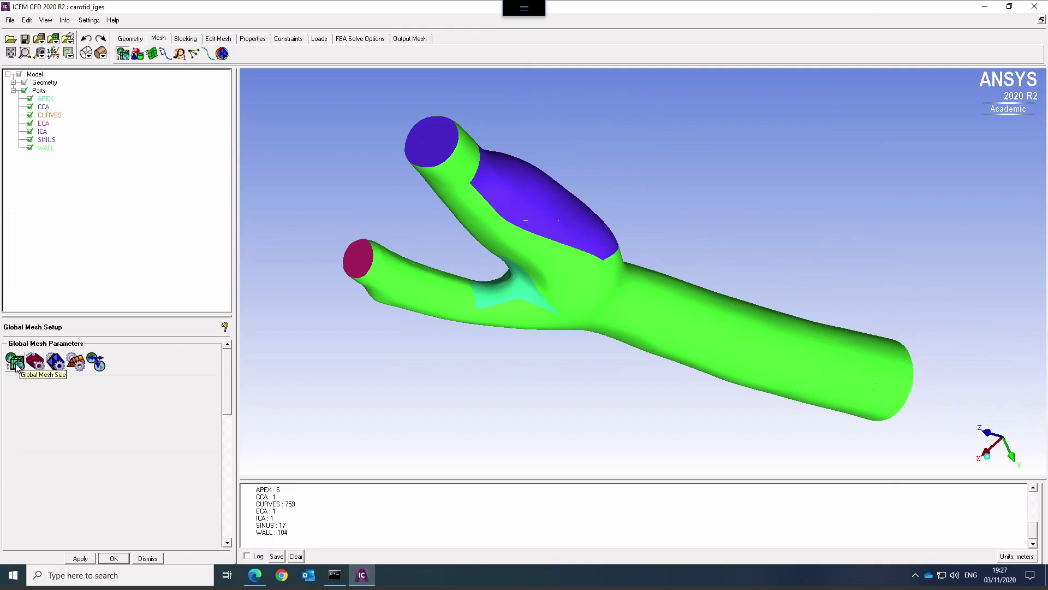
- Open Global Mesh Size and leave the scale factor at 1.0 with max element 0.0
left_click(16, 363)
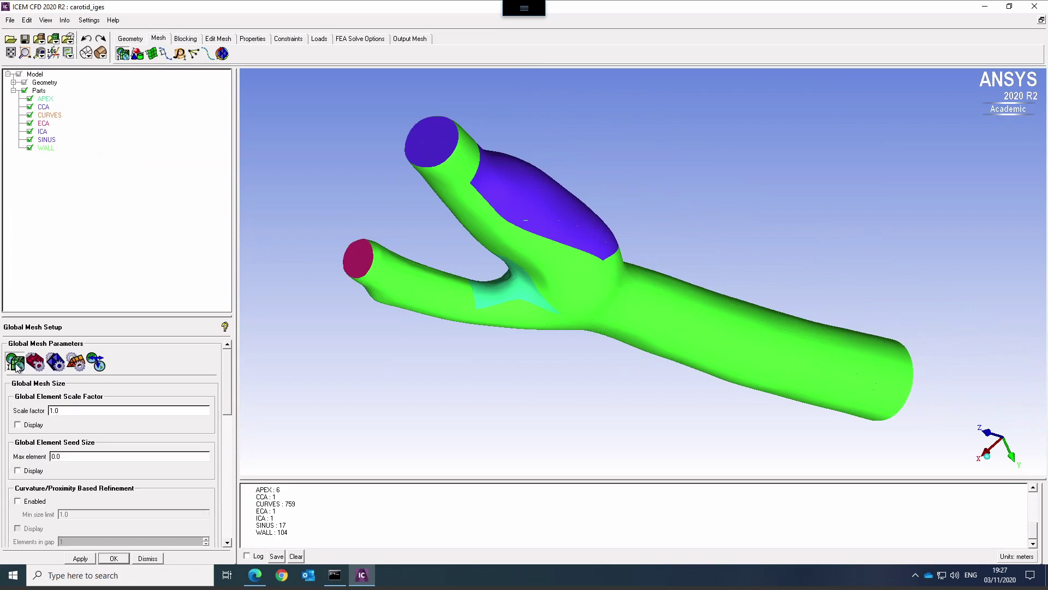
left_click_drag(76, 410, 34, 411)
left_click(82, 413)
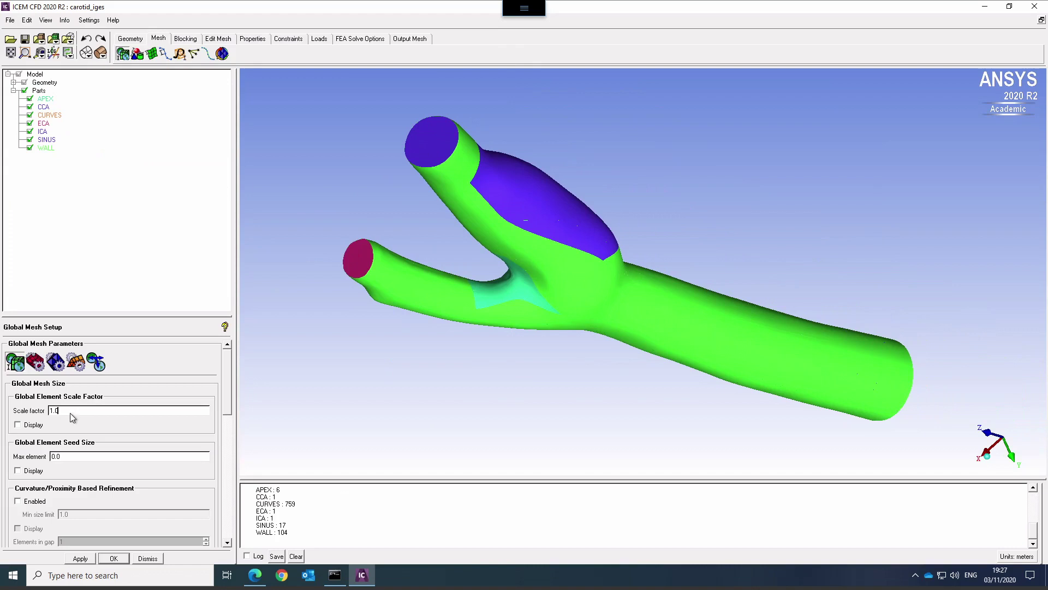
left_click(98, 412)
- Measure the blue end cap surface with Info > Surface Area, getting 0.000031
left_click_drag(860, 389, 279, 336)
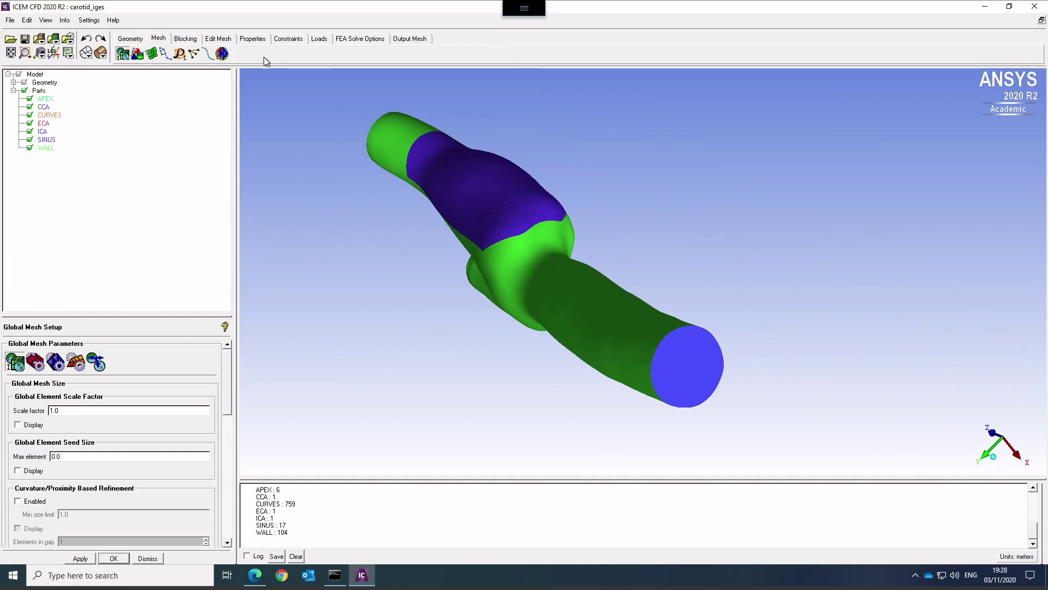
left_click(64, 21)
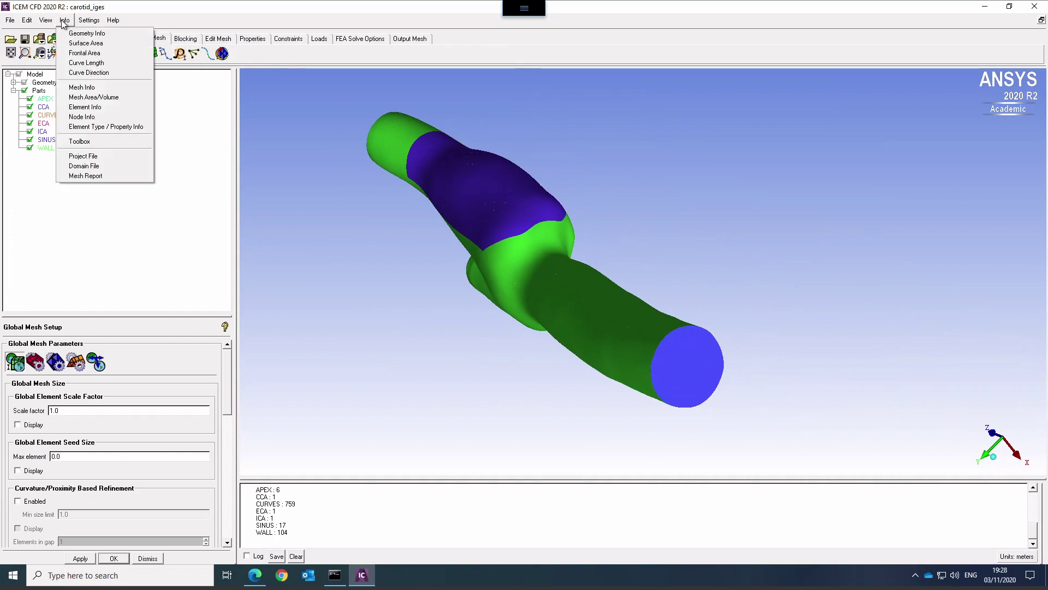
left_click(82, 43)
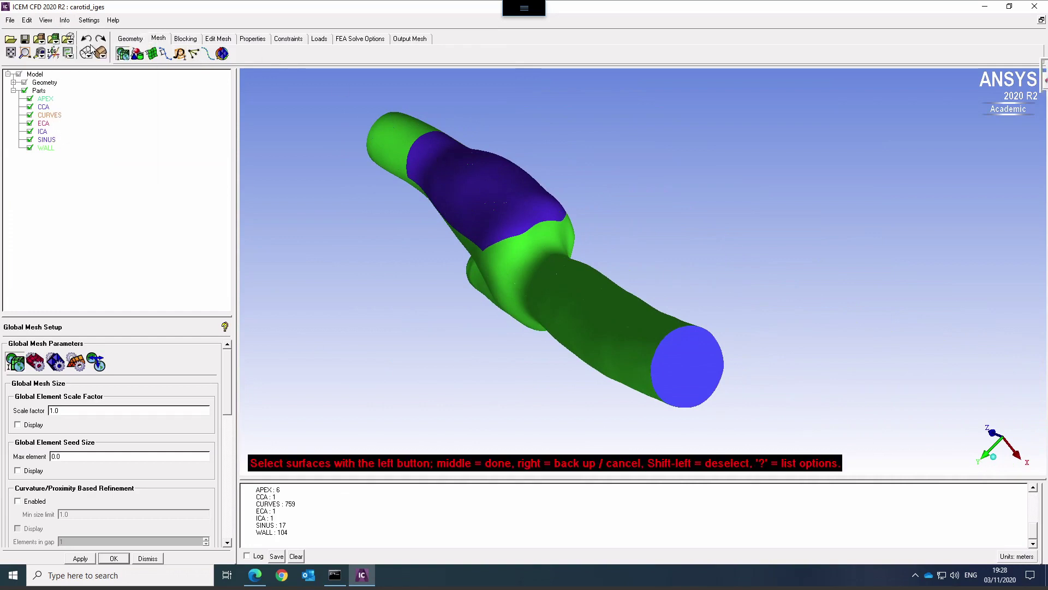
left_click(682, 356)
middle_click(772, 389)
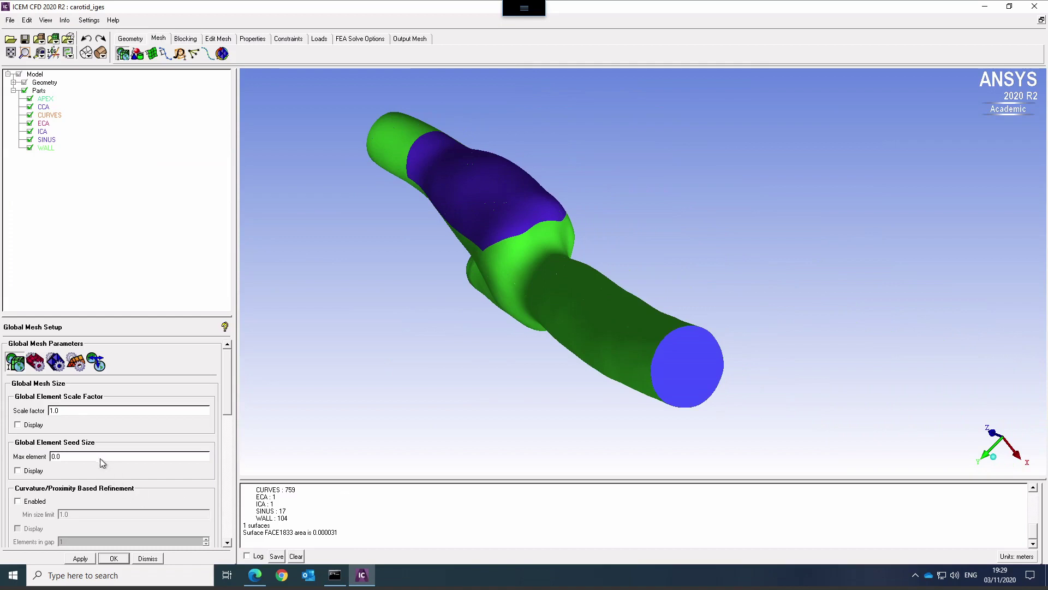
- Enter max element 0.001 and turn on Curvature/Proximity Based Refinement with a 0.00025 min size limit
type("001")
left_click_drag(227, 390, 228, 415)
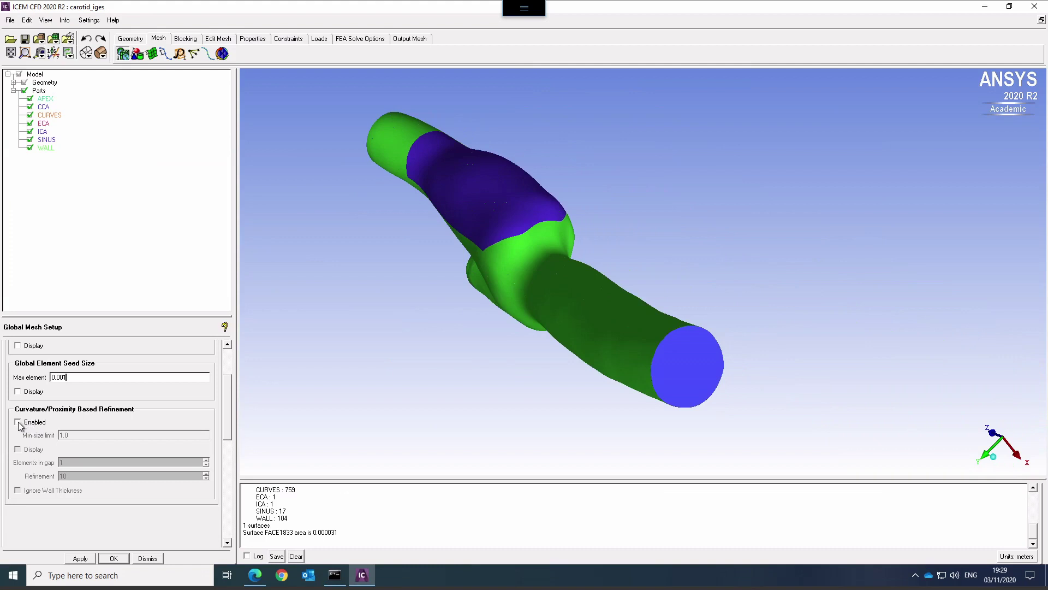
left_click(18, 422)
left_click(106, 434)
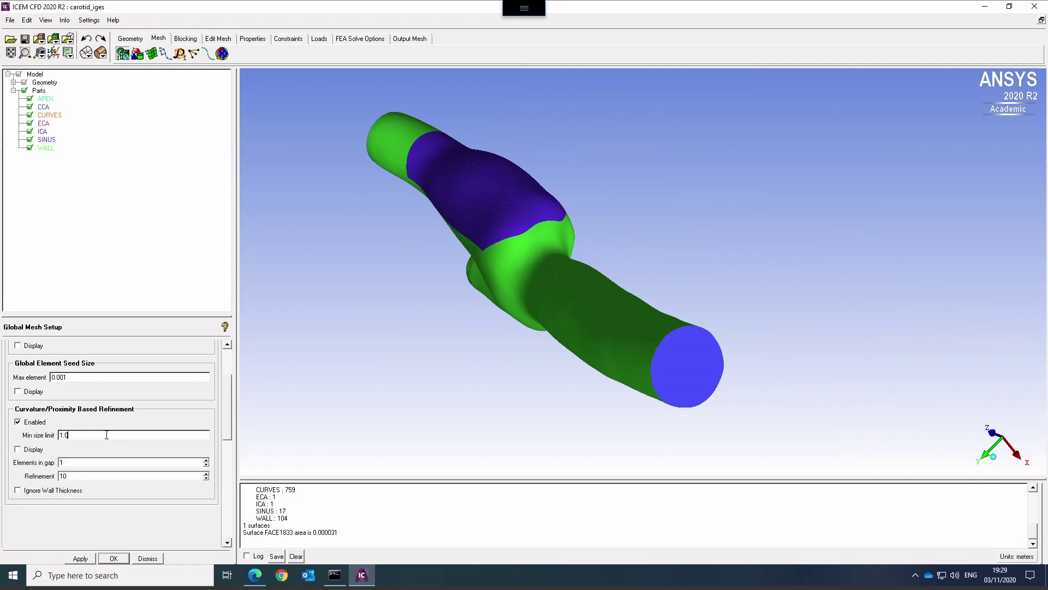
key("BackSpace")
key("BackSpace")
key("BackSpace")
type("0.00025")
left_click(128, 435)
left_click_drag(473, 248, 831, 362)
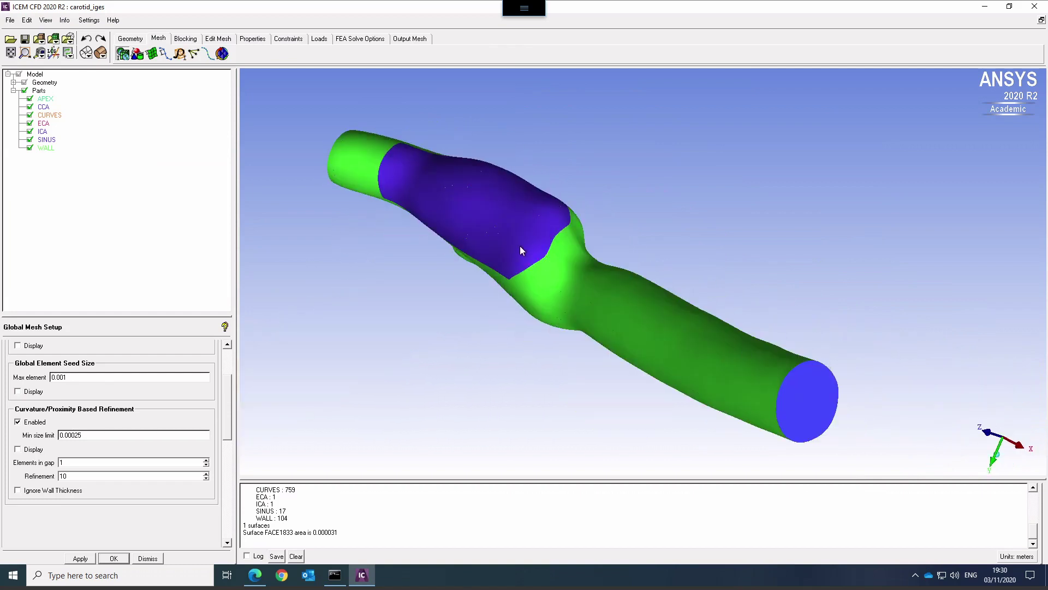
left_click_drag(519, 250, 640, 219)
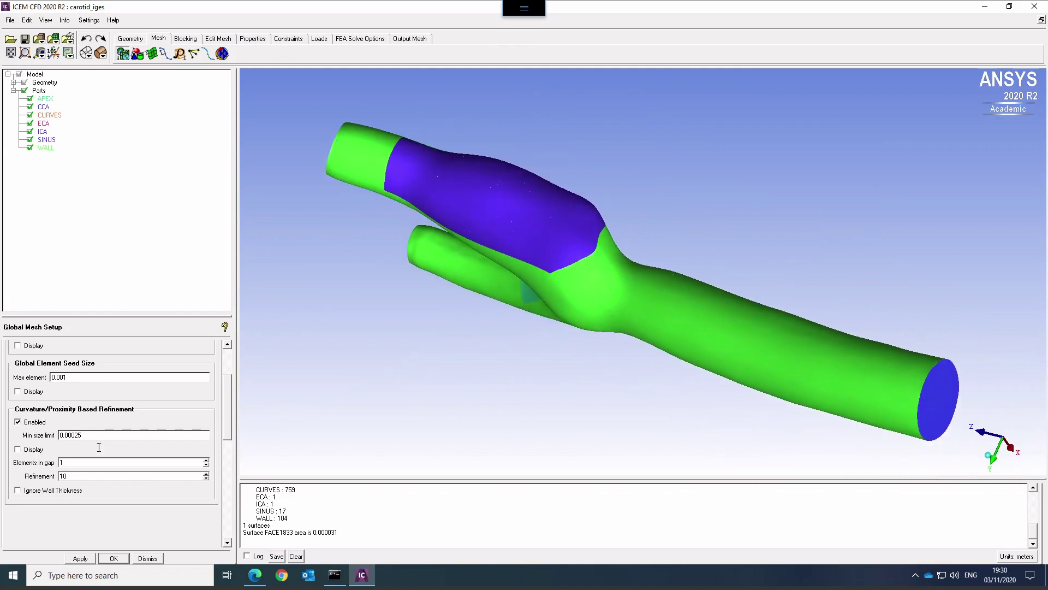
left_click_drag(228, 411, 229, 354)
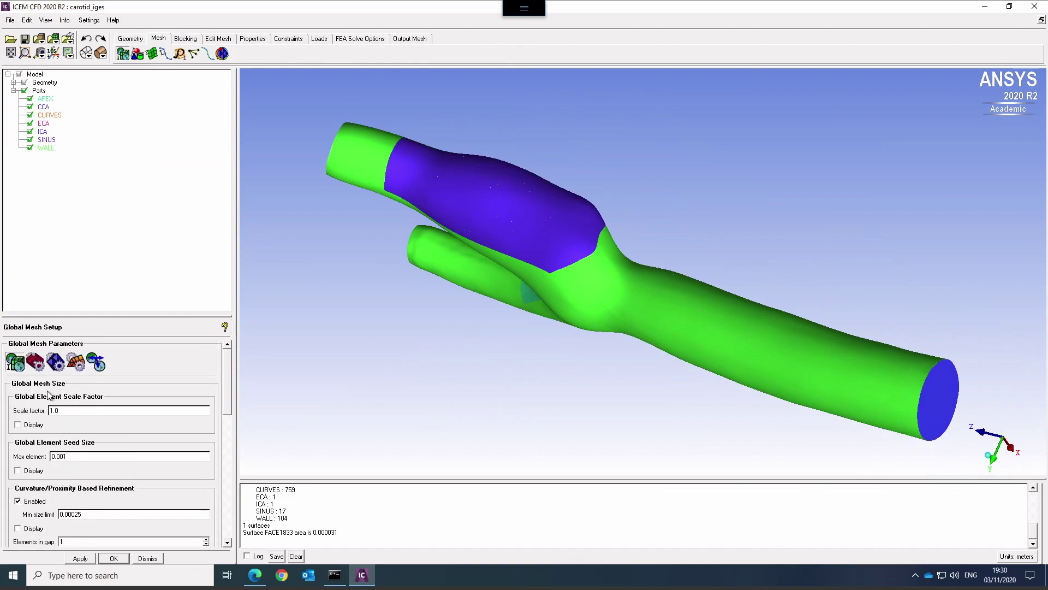
- Set the Shell Meshing Parameters mesh type to All Tri
left_click(35, 362)
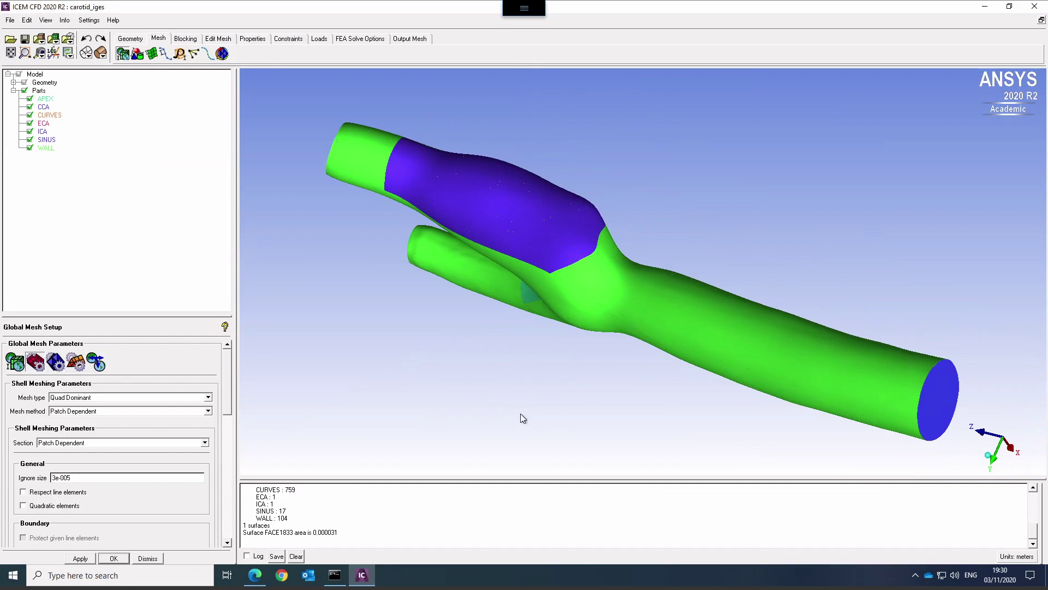
left_click(142, 398)
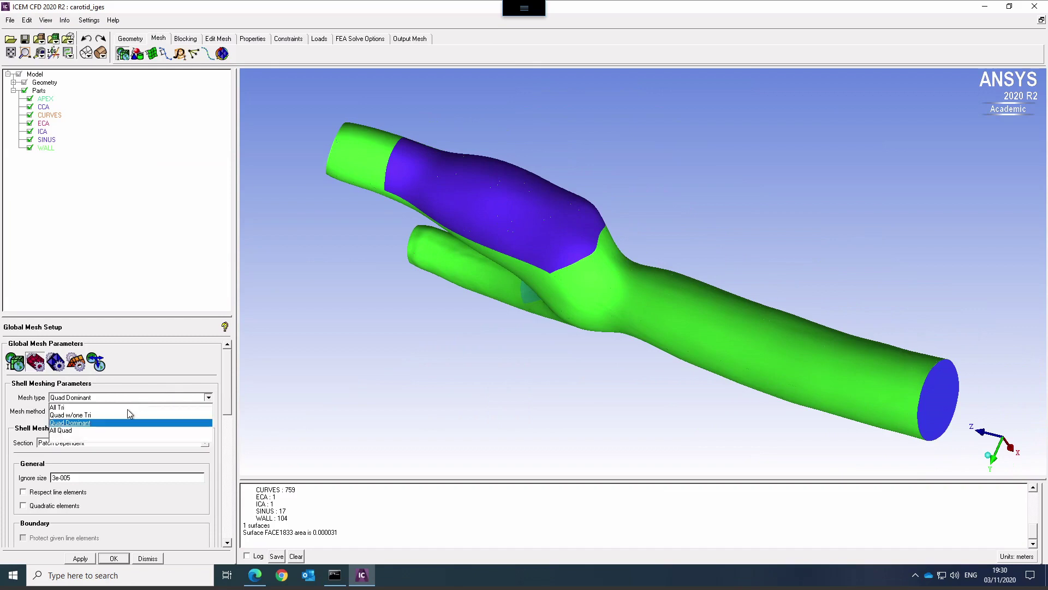
left_click(121, 407)
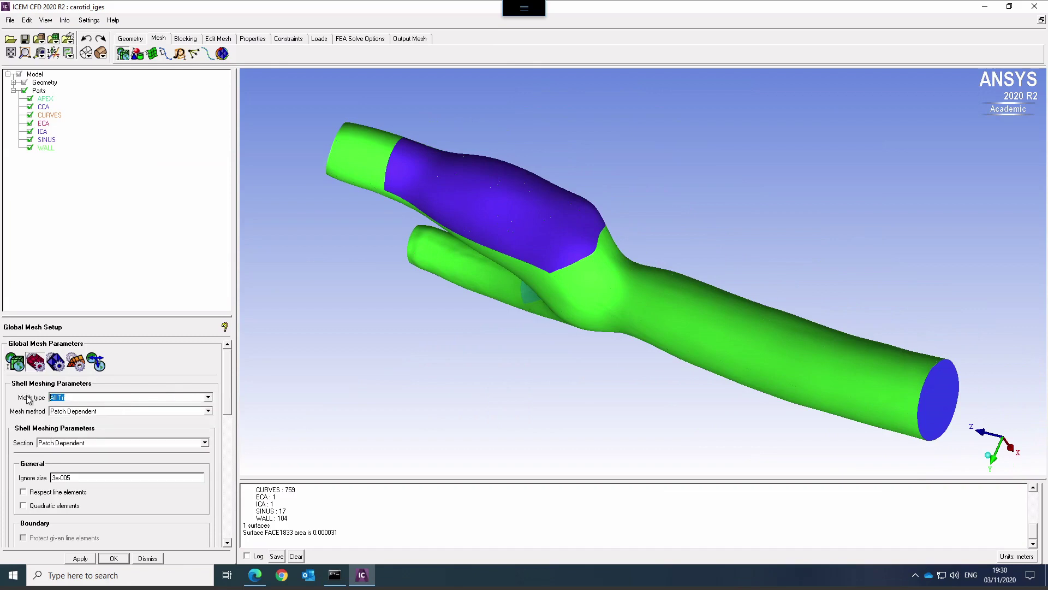
left_click(130, 398)
left_click(131, 410)
left_click_drag(227, 395, 216, 358)
- Show the volume meshing parameters and drop down the Tetra/Mixed mesh method list
left_click(55, 361)
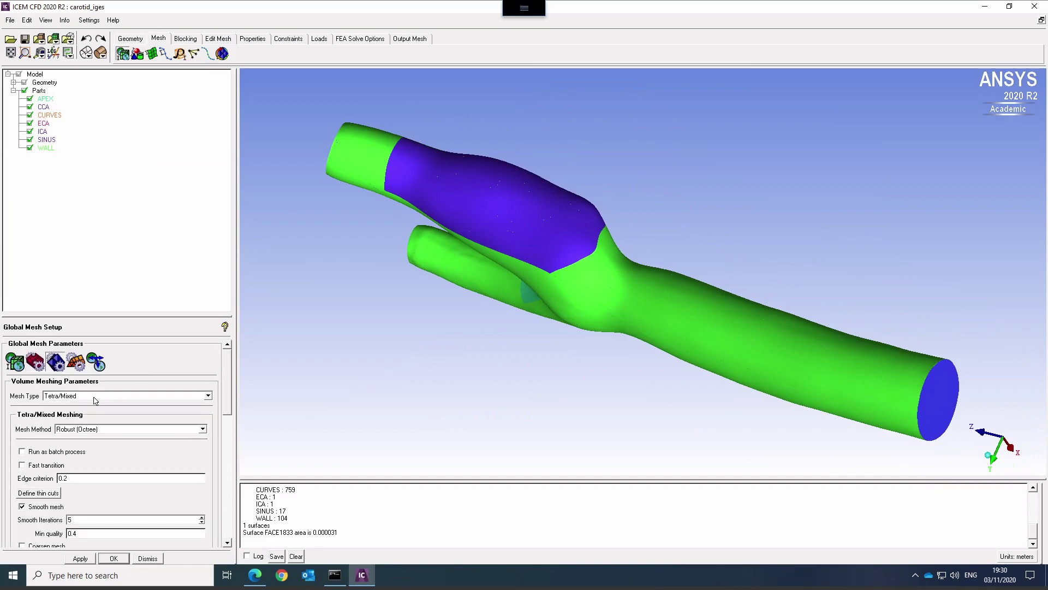
left_click(106, 431)
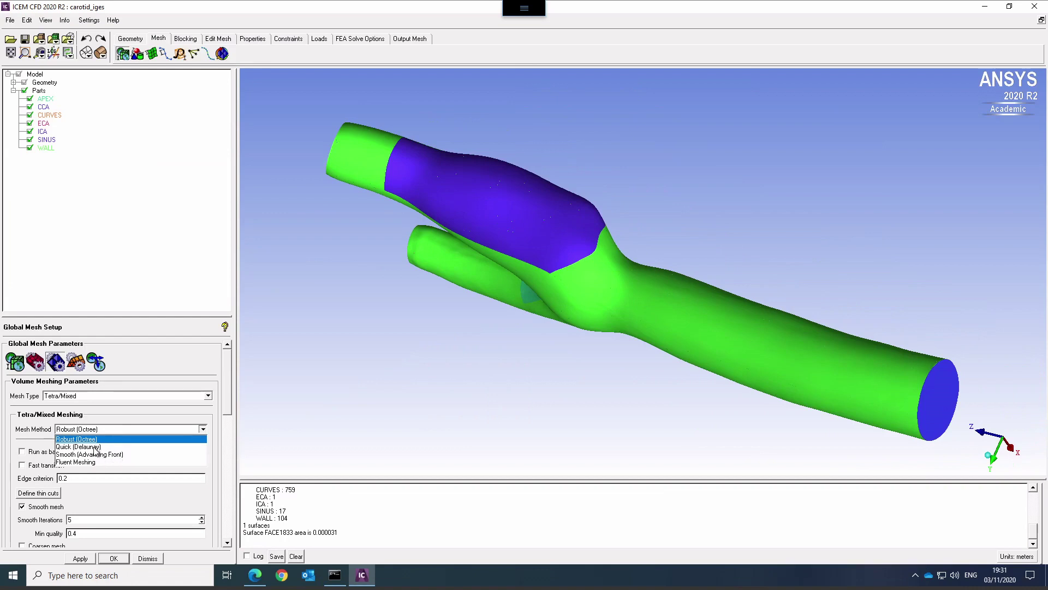
- Choose Quick (Delaunay) as the volume mesh method, keeping the spacing scaling factor at 1
key("Down")
key("Return")
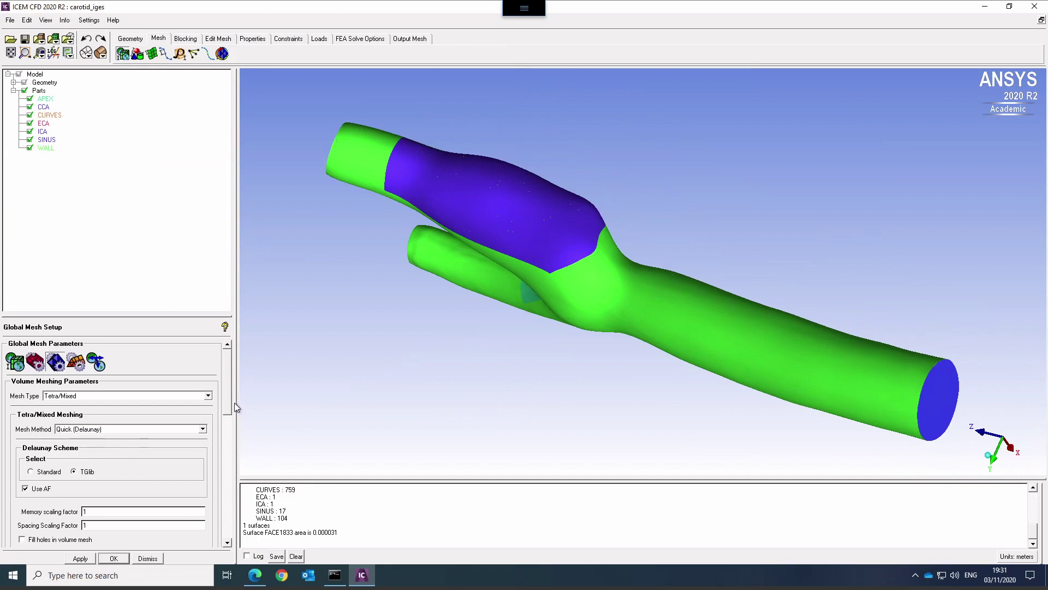
left_click_drag(228, 401, 227, 434)
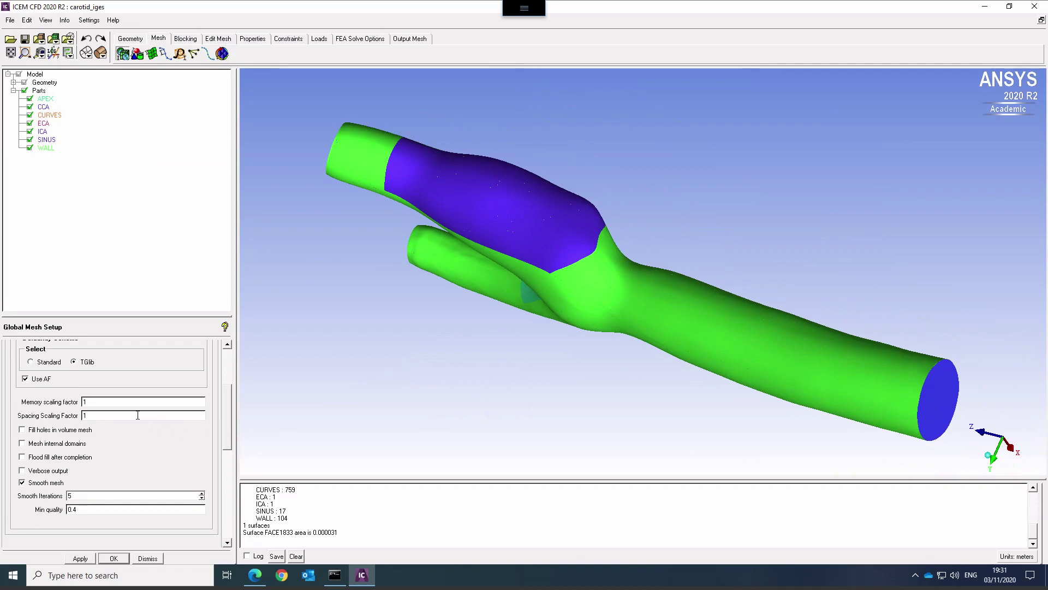
left_click(99, 416)
double_click(99, 416)
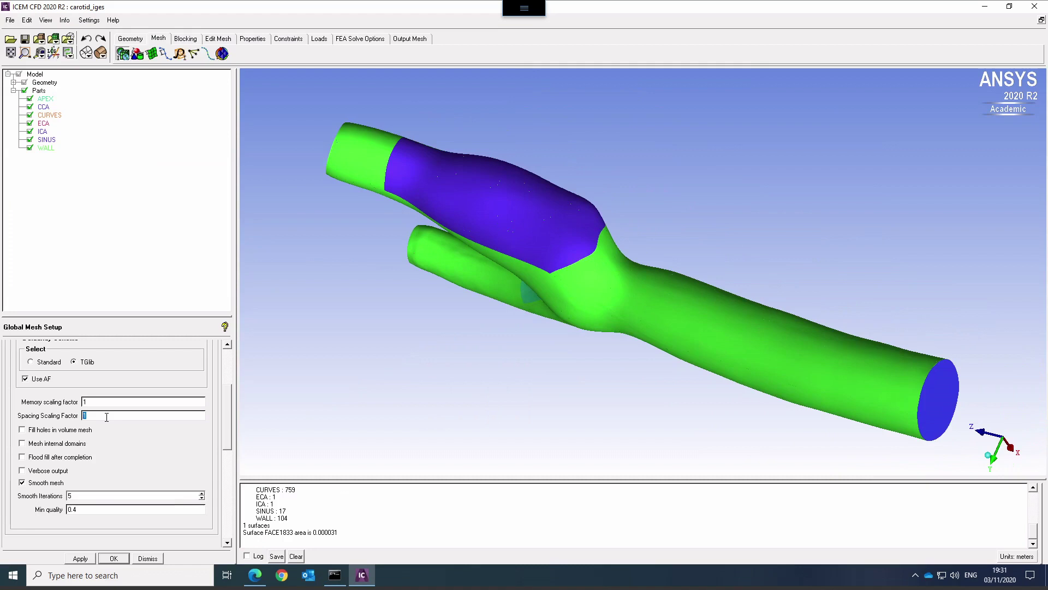
left_click(131, 415)
left_click_drag(227, 419, 228, 362)
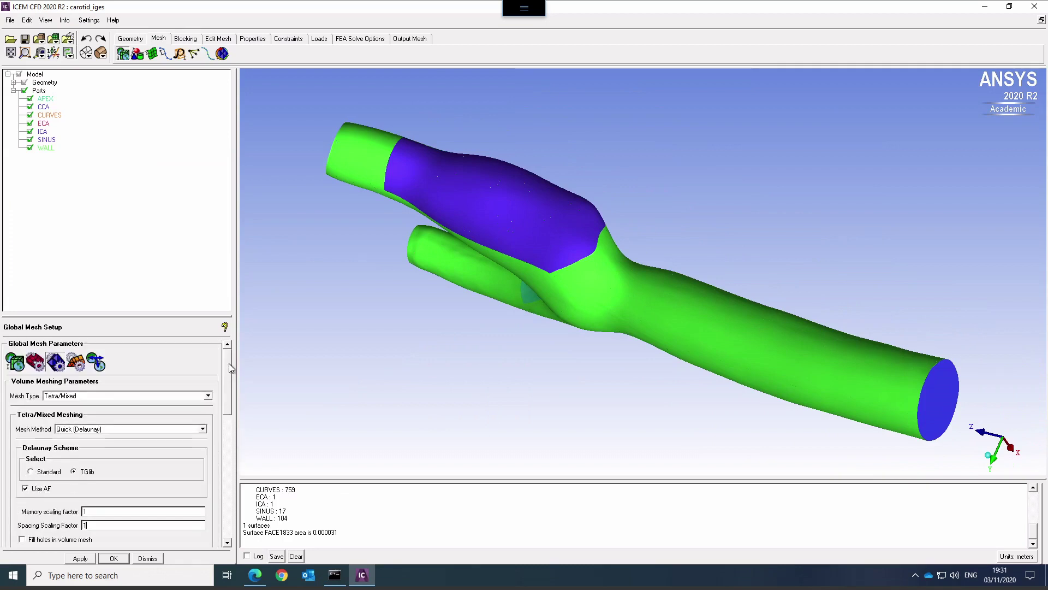
- Apply the volume and global size settings and set the shell mesh type to All Tri
left_click(81, 559)
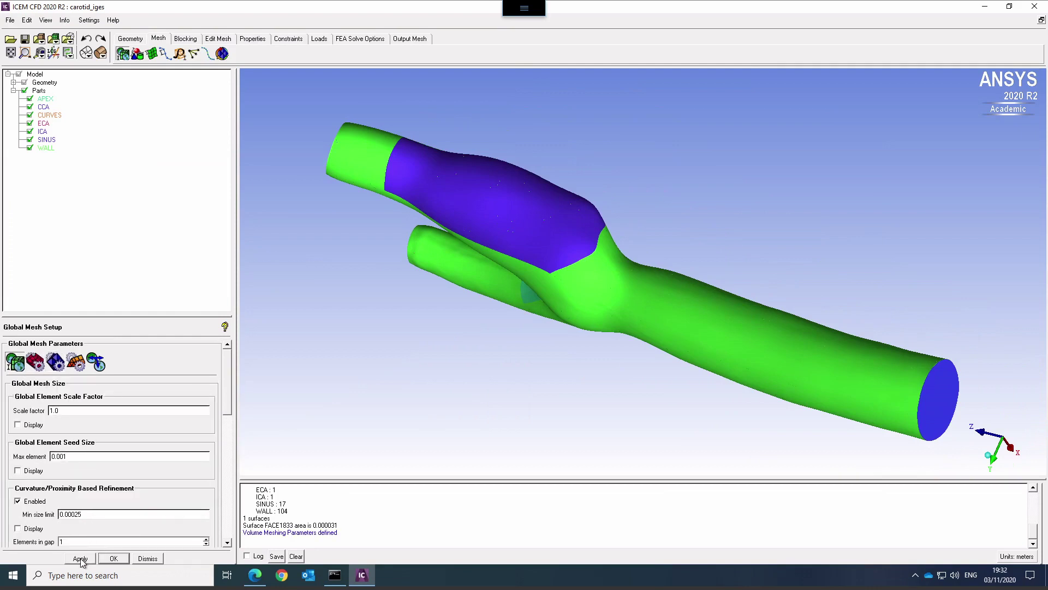
left_click(81, 559)
left_click(35, 362)
left_click(77, 400)
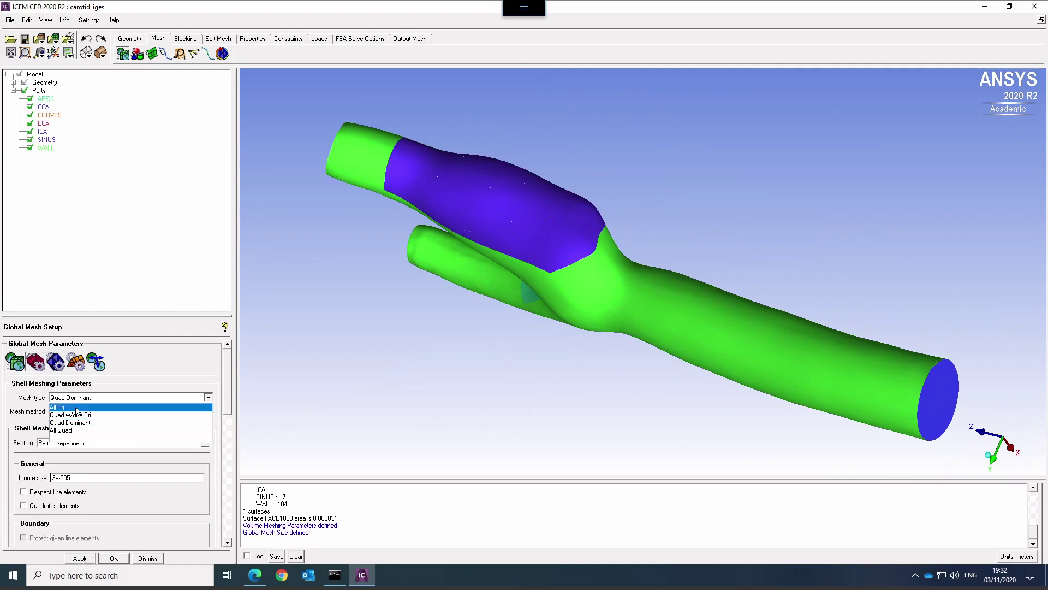
left_click(78, 416)
left_click(86, 558)
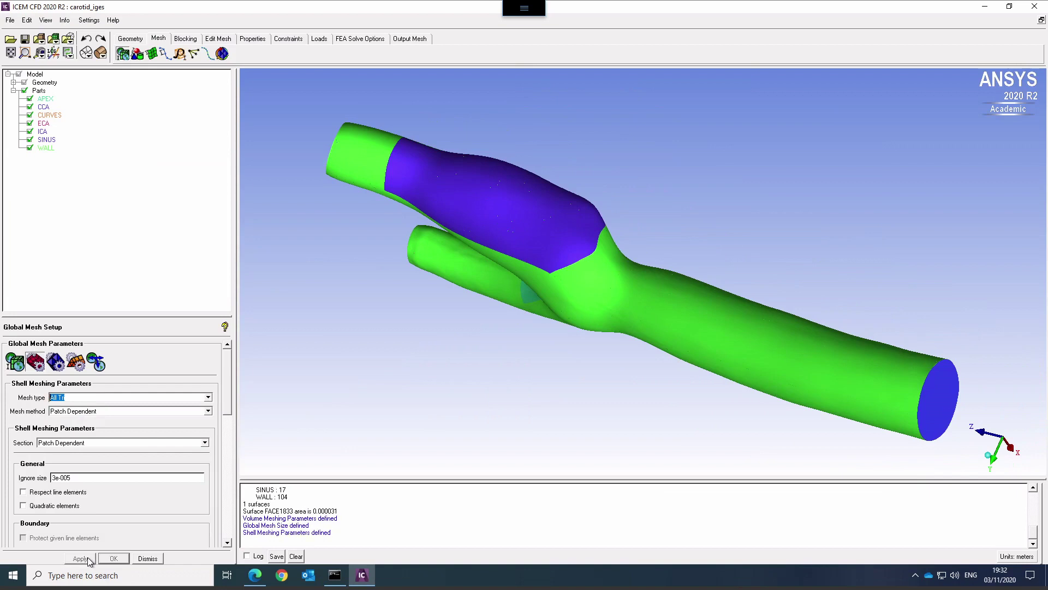
- Review the prism parameters: exponential growth, initial height 0, height ratio 1.2, 3 layers
left_click(79, 362)
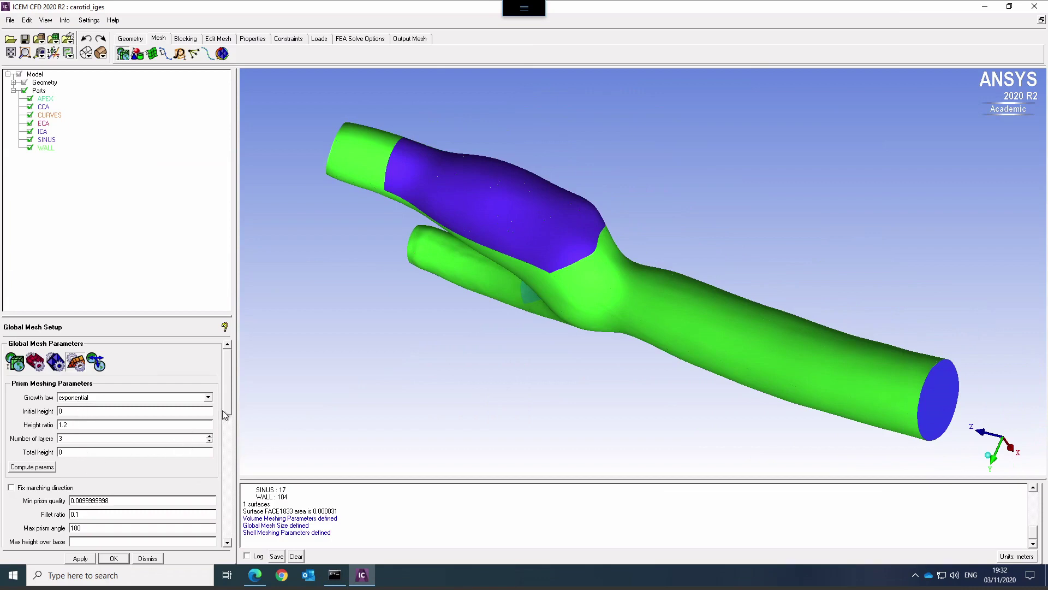
left_click_drag(227, 423, 226, 541)
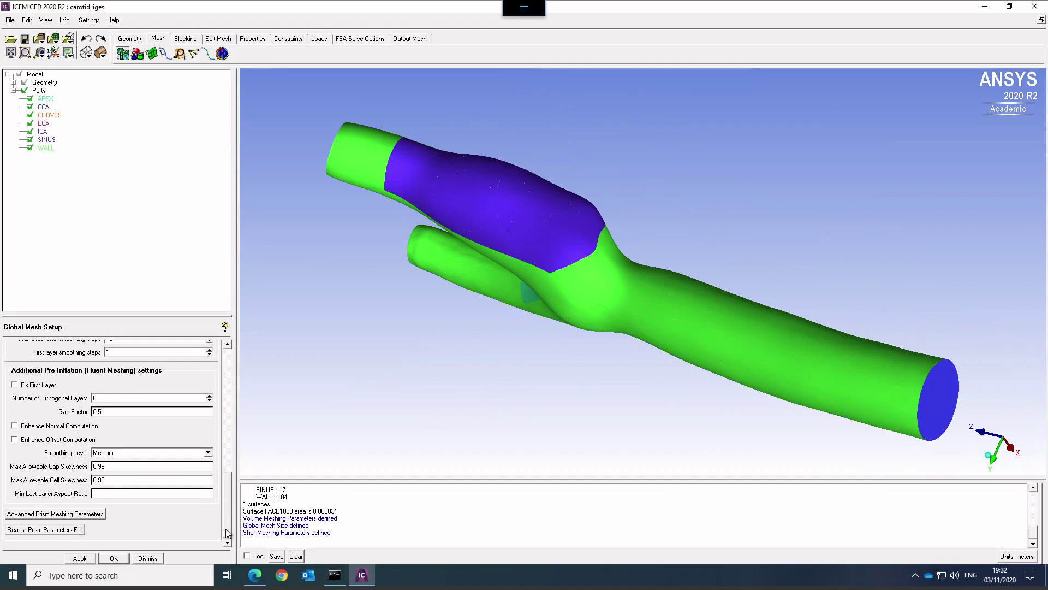
left_click_drag(226, 529, 224, 373)
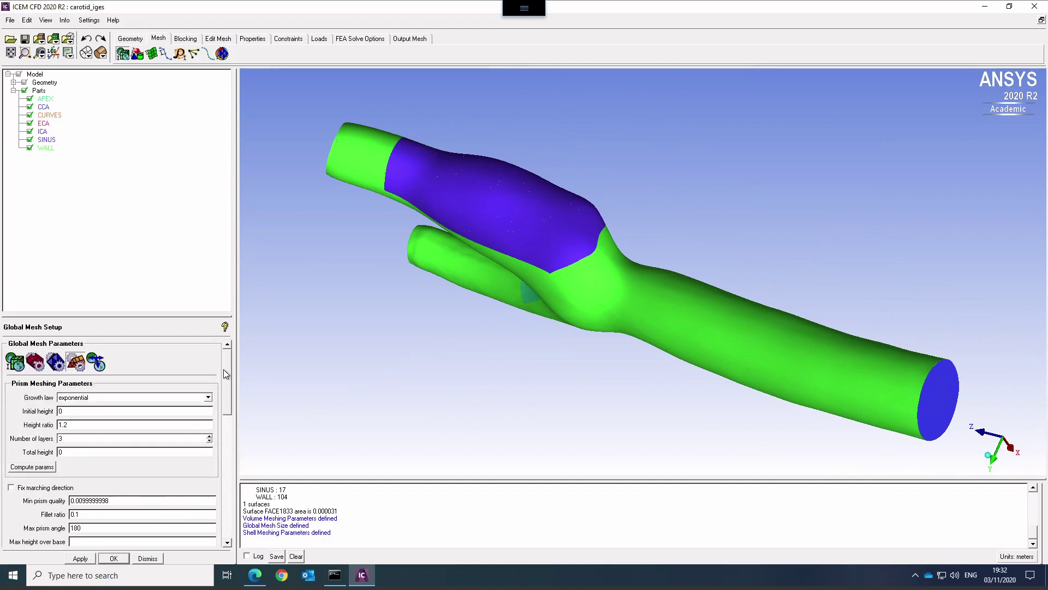
- In Part Mesh Setup, toggle Prism off and back on for APEX, SINUS and WALL, then apply
left_click(137, 54)
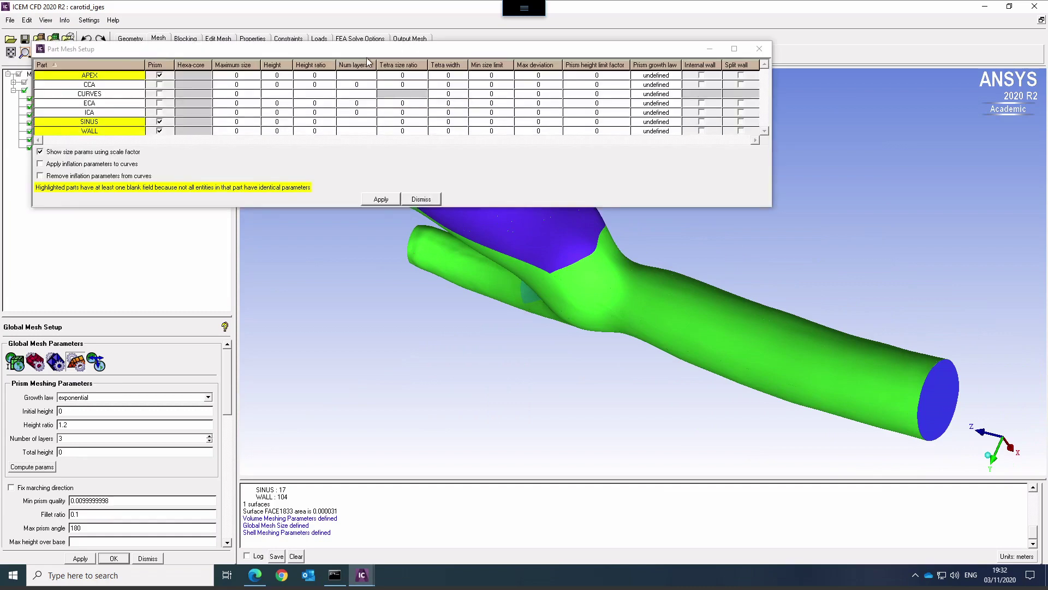
left_click_drag(367, 49, 390, 118)
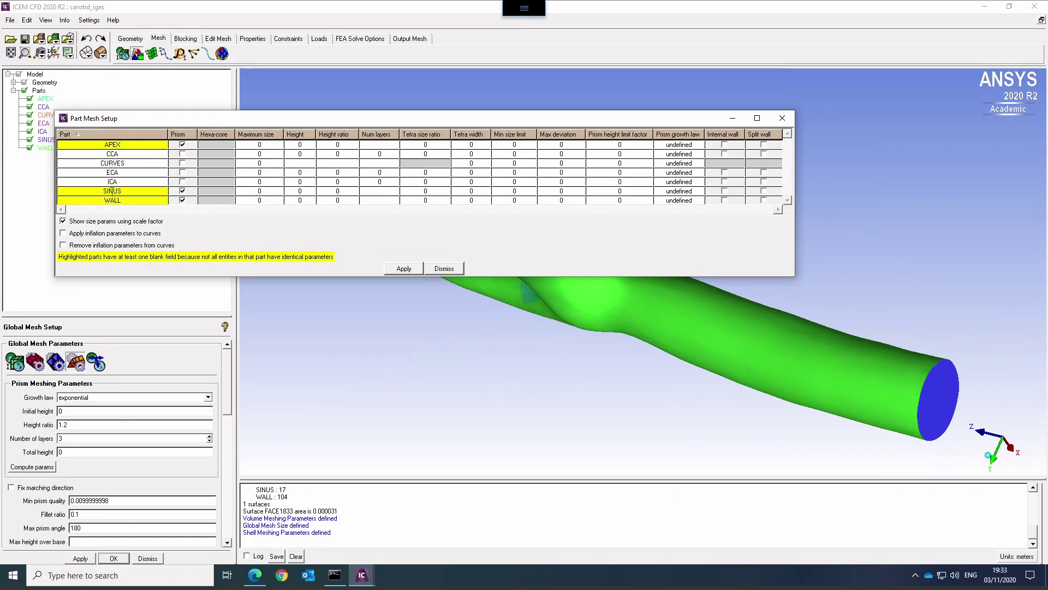
left_click(272, 192)
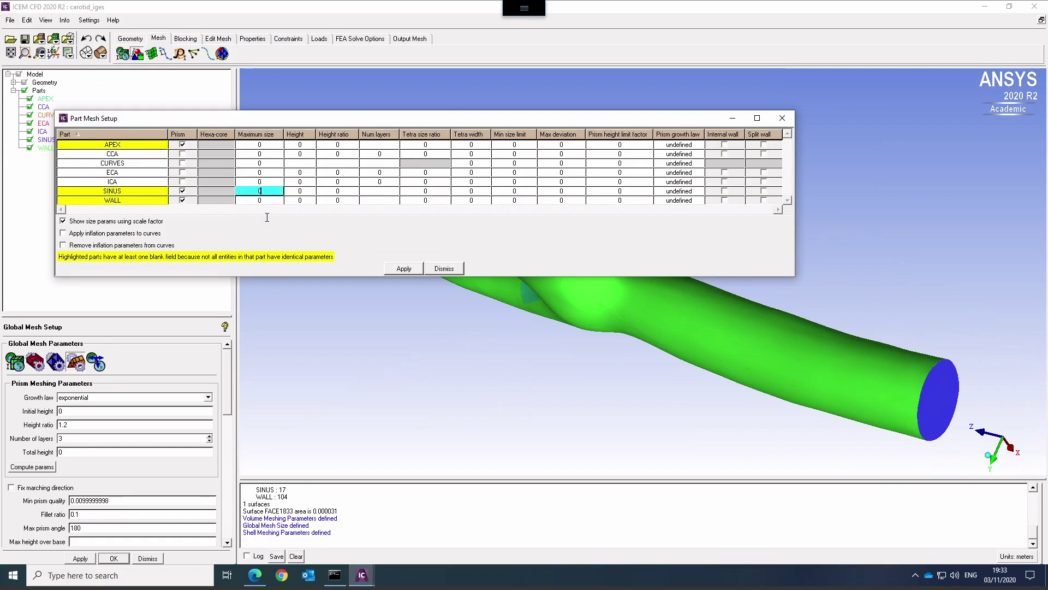
left_click(182, 144)
left_click(182, 191)
left_click(183, 201)
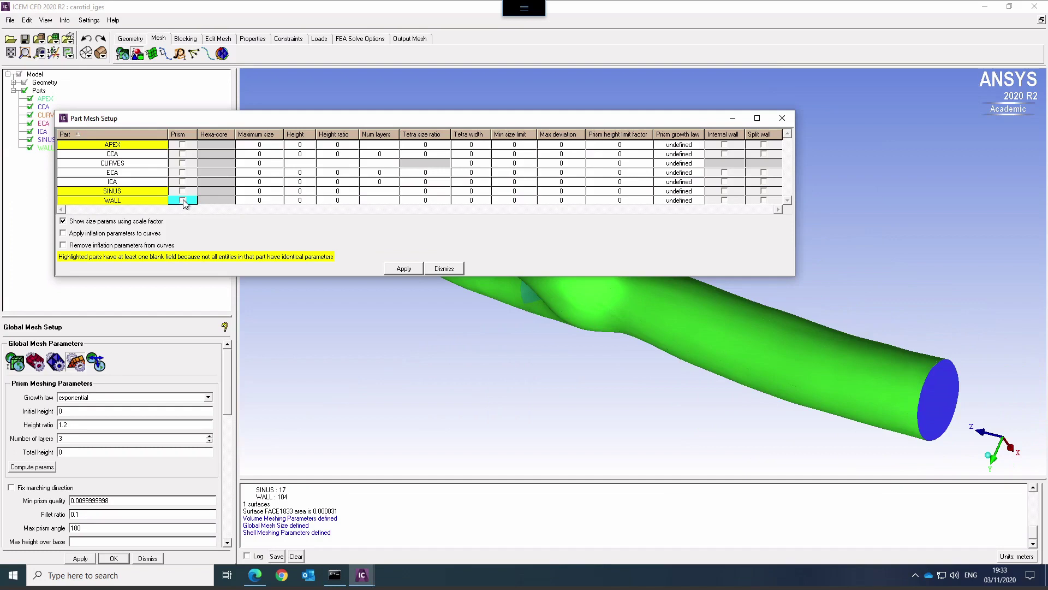
left_click(183, 201)
left_click(182, 191)
left_click(183, 145)
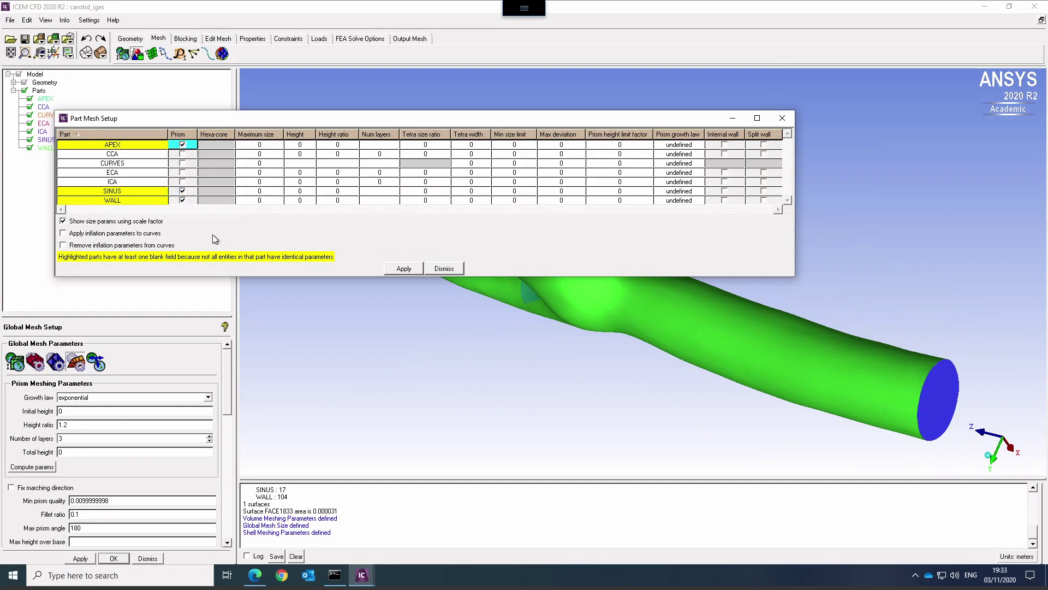
left_click(402, 269)
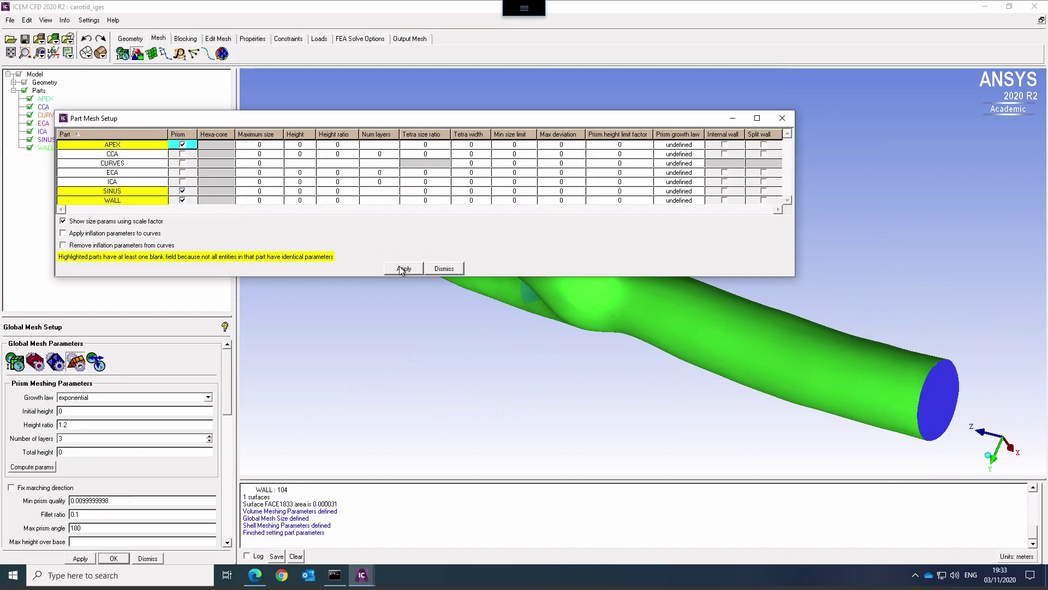
left_click(447, 268)
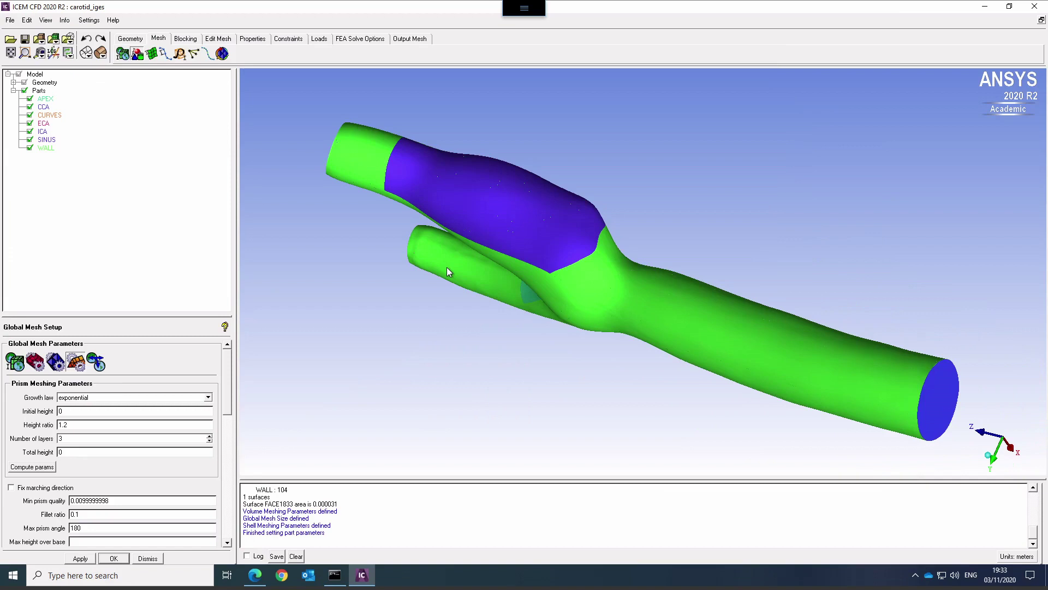
- Build topology at tolerance 3e-005 through Repair Geometry, merging 475 vertices and 412 curves
left_click(131, 41)
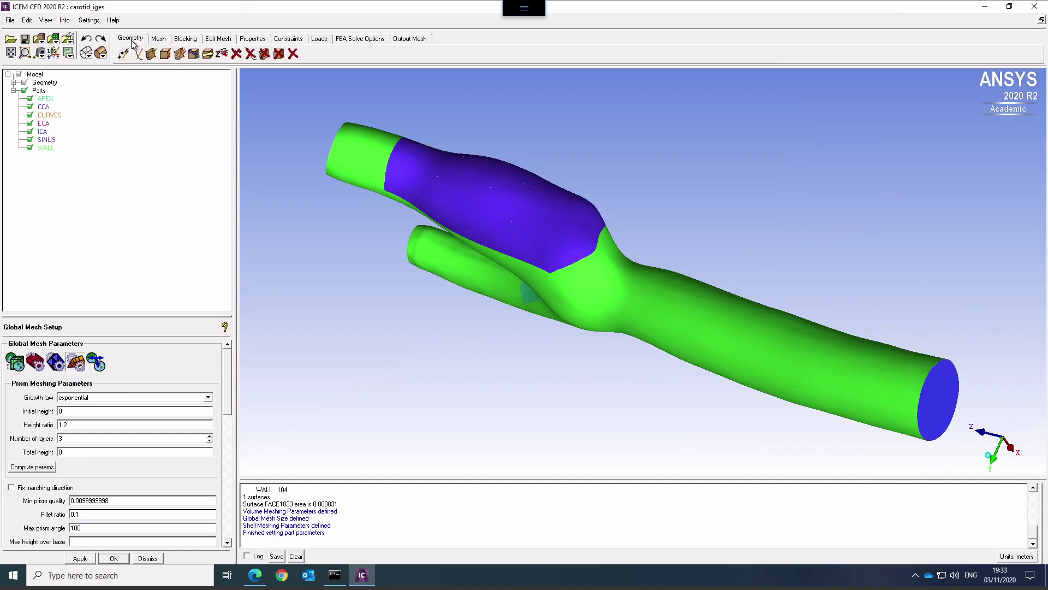
left_click(192, 55)
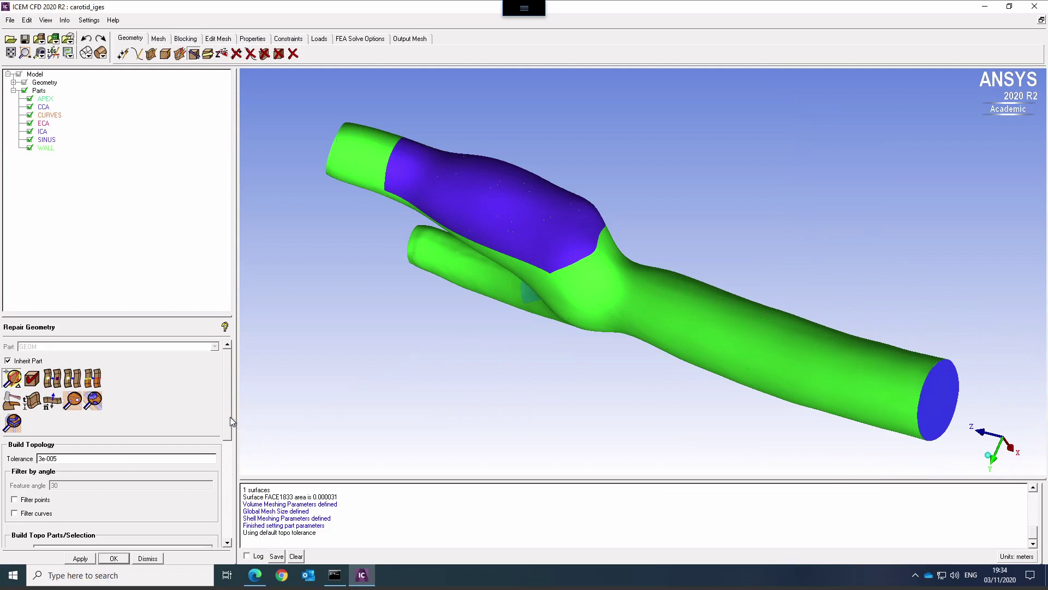
left_click_drag(228, 415, 226, 370)
left_click(81, 559)
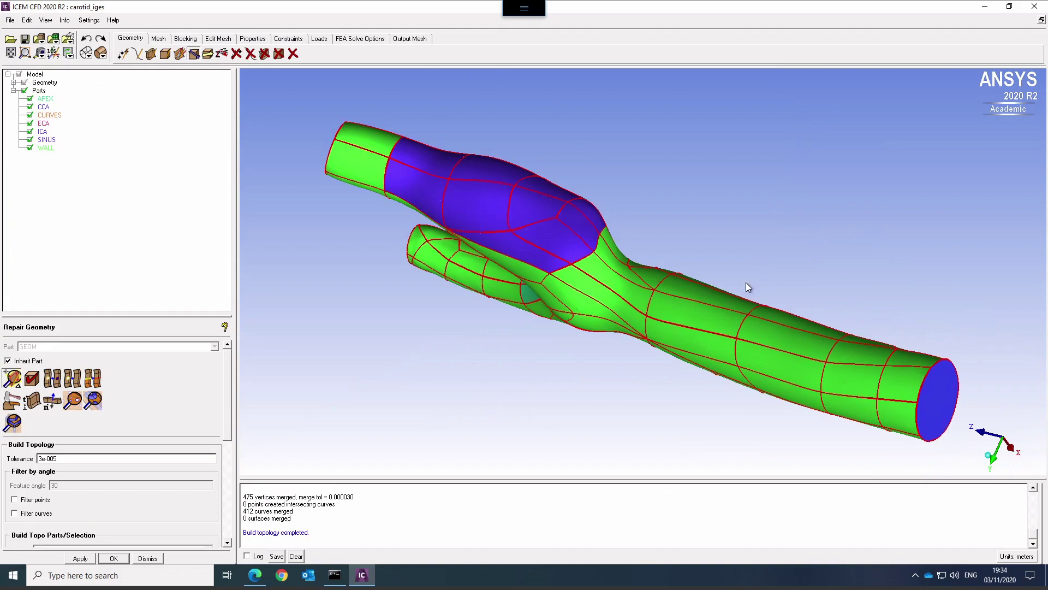
left_click_drag(740, 287, 794, 290)
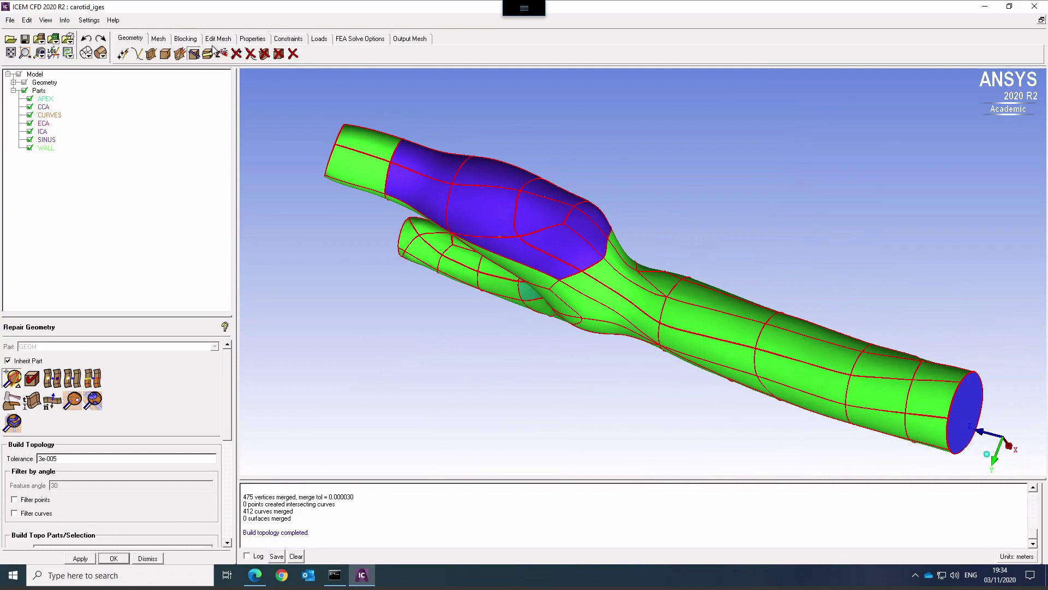
left_click(158, 39)
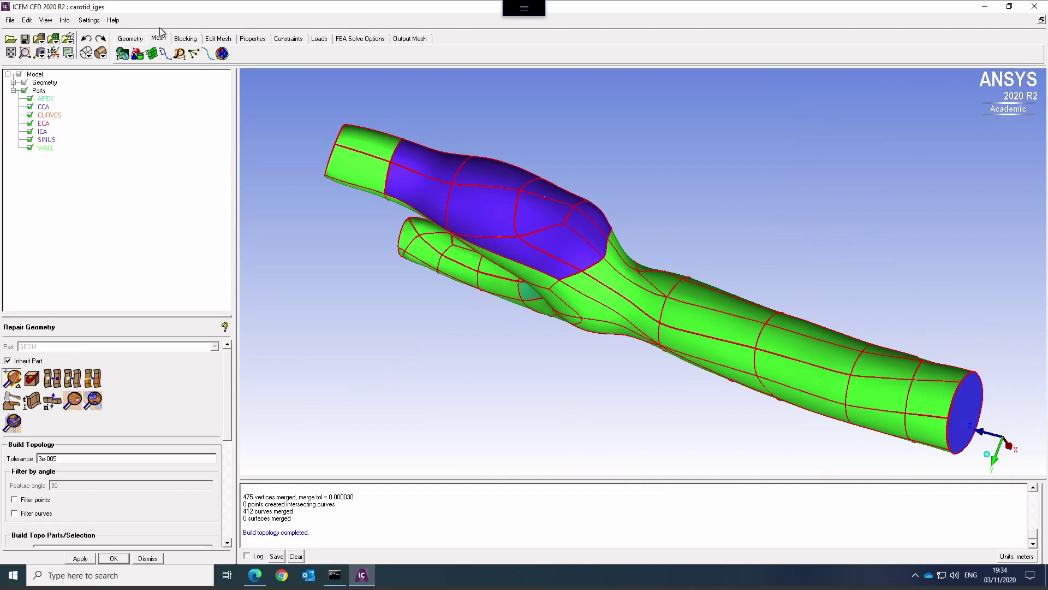
- Compute the Quick (Delaunay) tetra mesh from All Geometry, giving 31725 elements and 5614 nodes
left_click(222, 54)
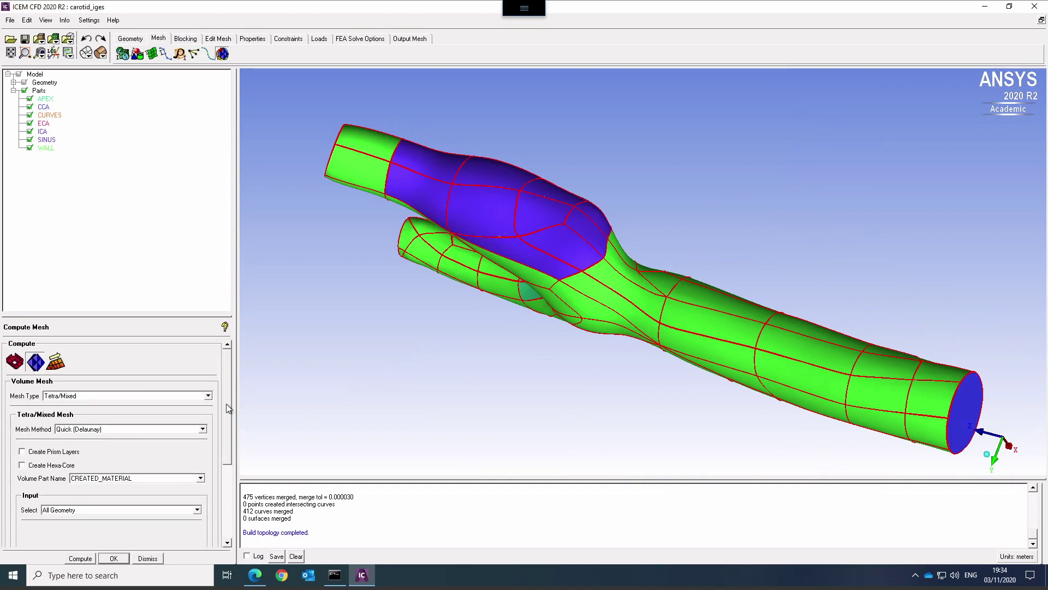
scroll(227, 431, "down", 1)
scroll(225, 458, "down", 10)
scroll(227, 404, "up", 11)
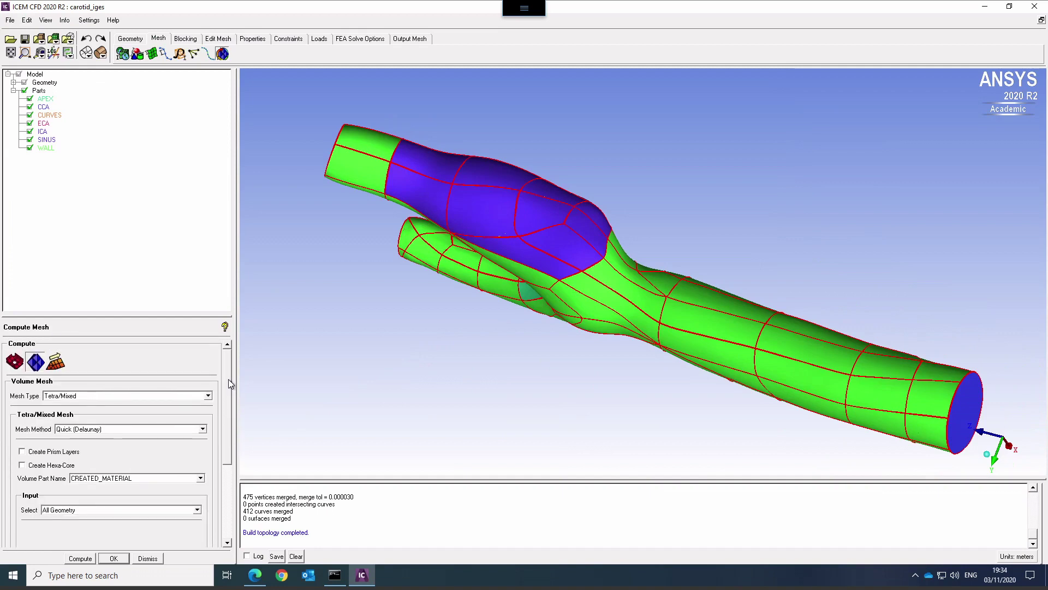
left_click(134, 510)
left_click(109, 519)
left_click(80, 558)
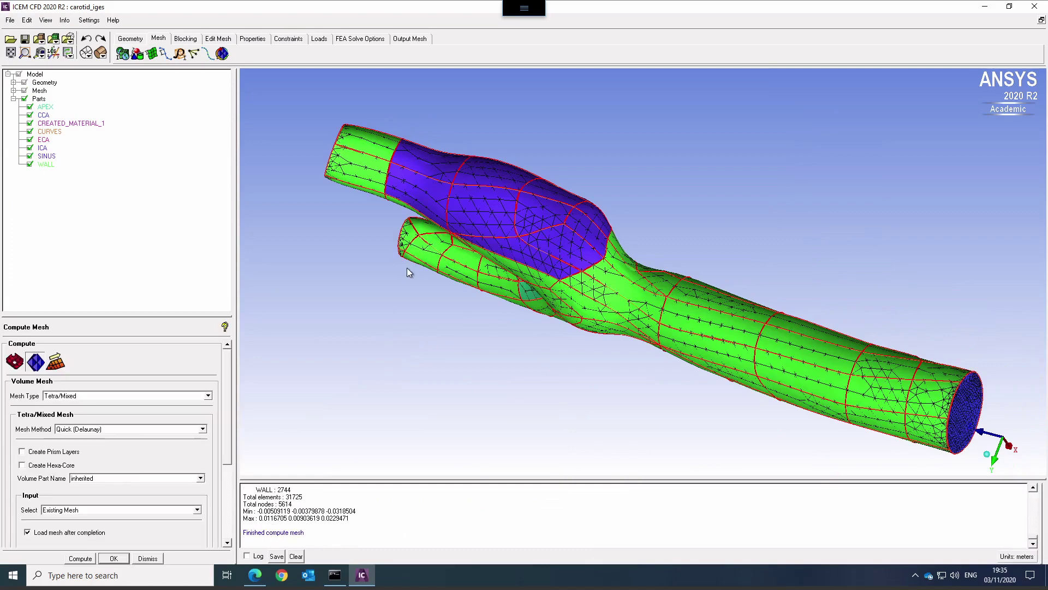
- Hide the geometry and surface shells so only the tetra volume mesh shows, then orbit it
left_click_drag(404, 283, 421, 323)
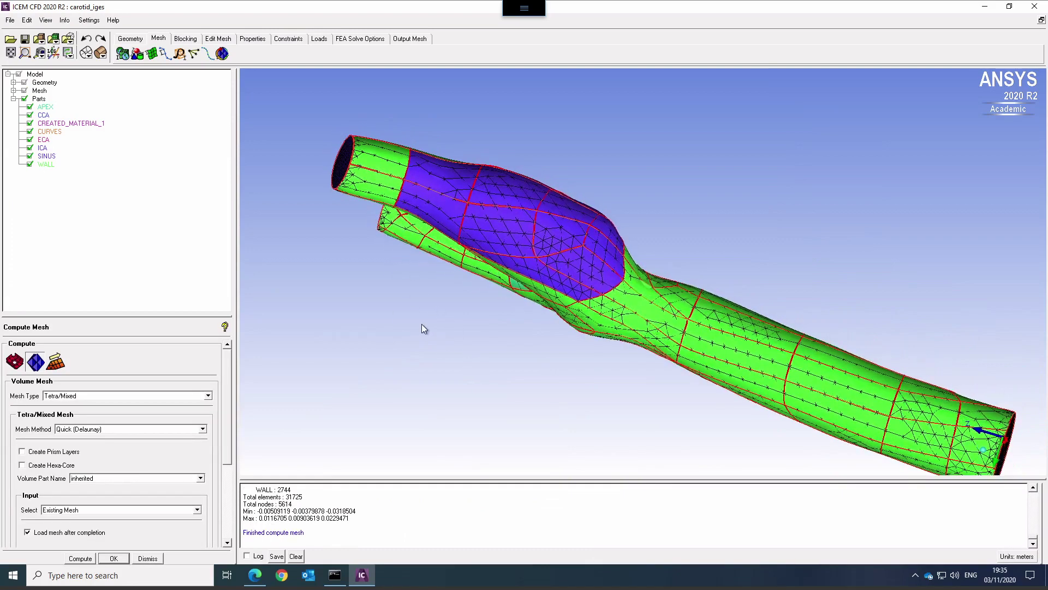
left_click(24, 83)
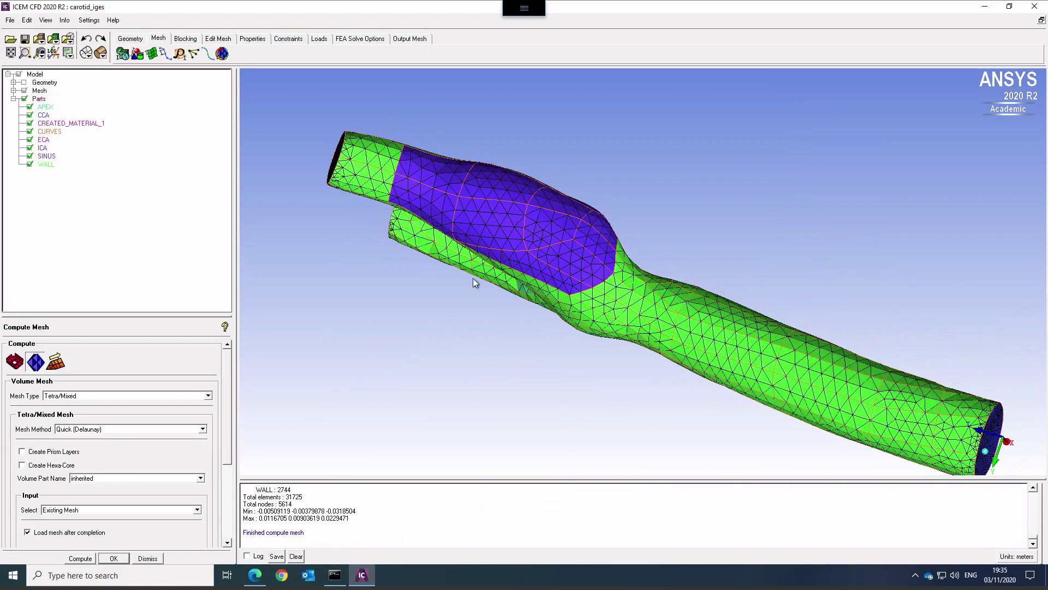
left_click_drag(472, 277, 673, 433)
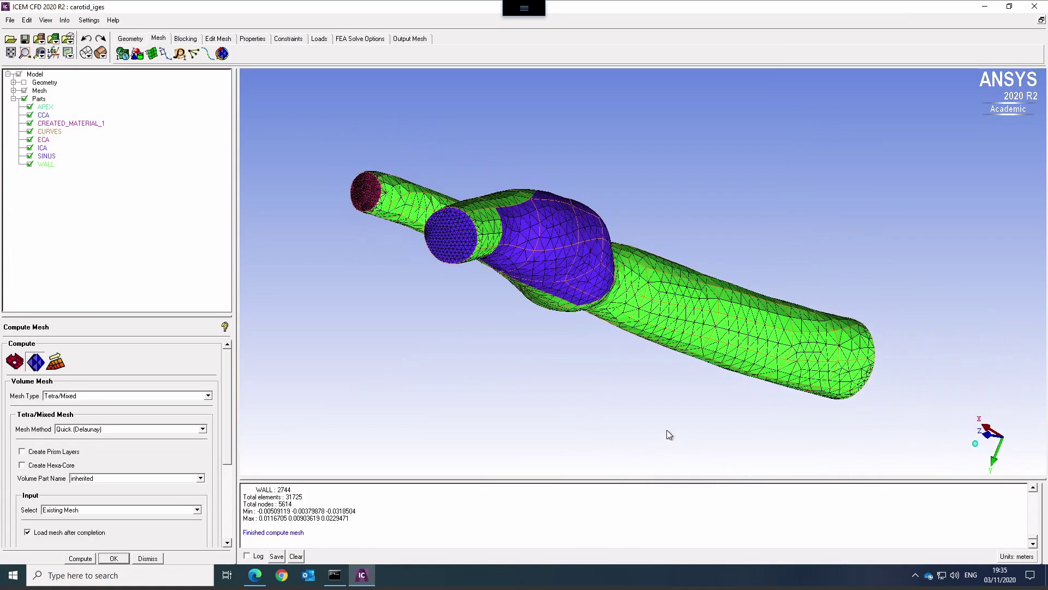
left_click(13, 91)
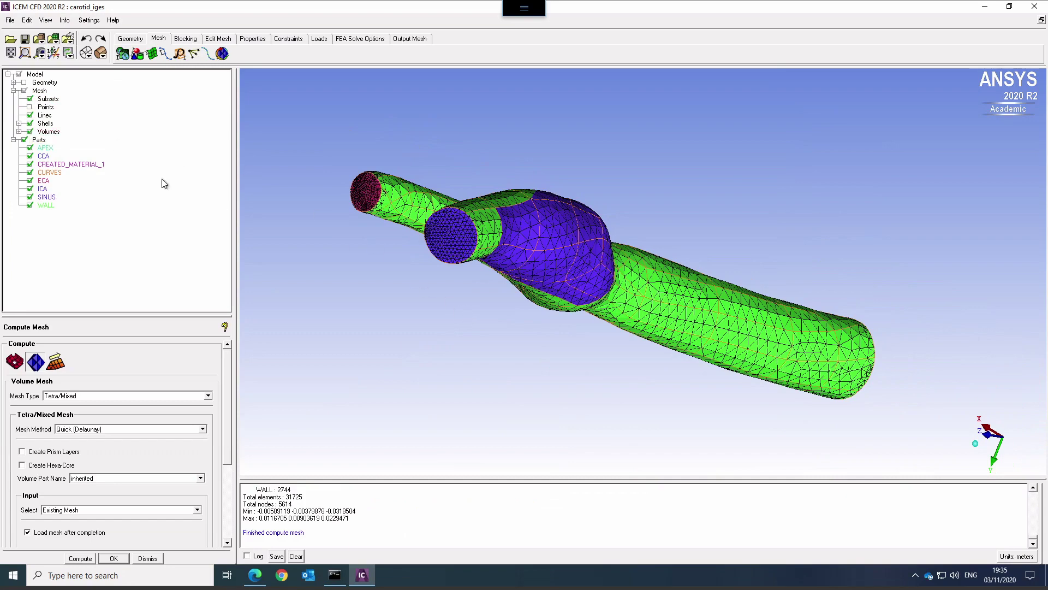
left_click(28, 124)
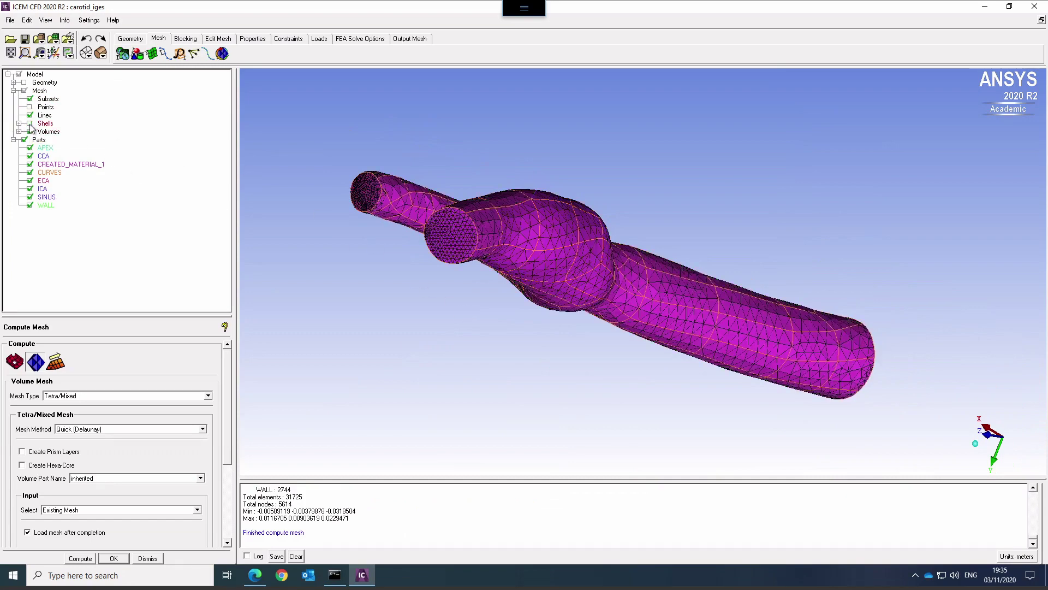
mouse_move(479, 334)
left_mouse_down()
mouse_move(405, 381)
mouse_move(391, 407)
mouse_move(468, 420)
mouse_move(667, 415)
mouse_move(400, 334)
mouse_move(895, 361)
mouse_move(559, 313)
left_mouse_up()
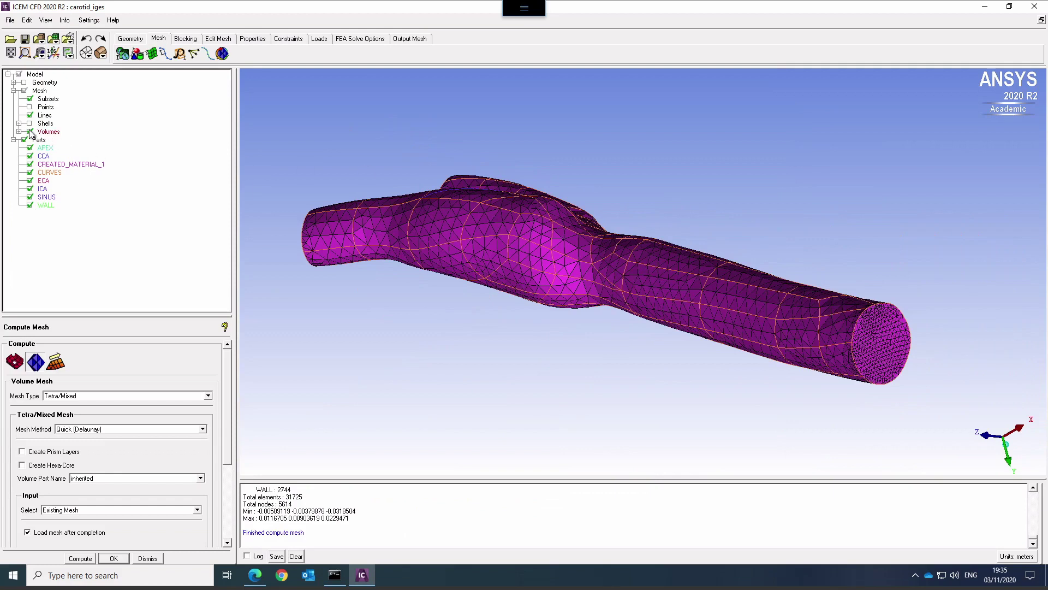
left_click(13, 83)
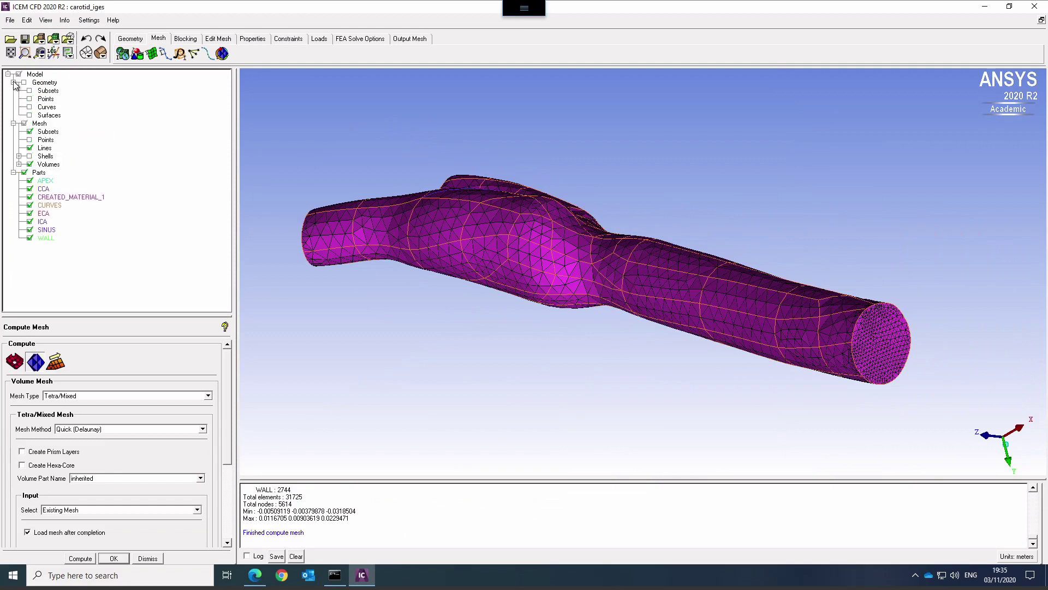
- Show the geometry curves and hide mesh lines and volumes to view the artery wireframe
left_click(30, 107)
left_click(30, 148)
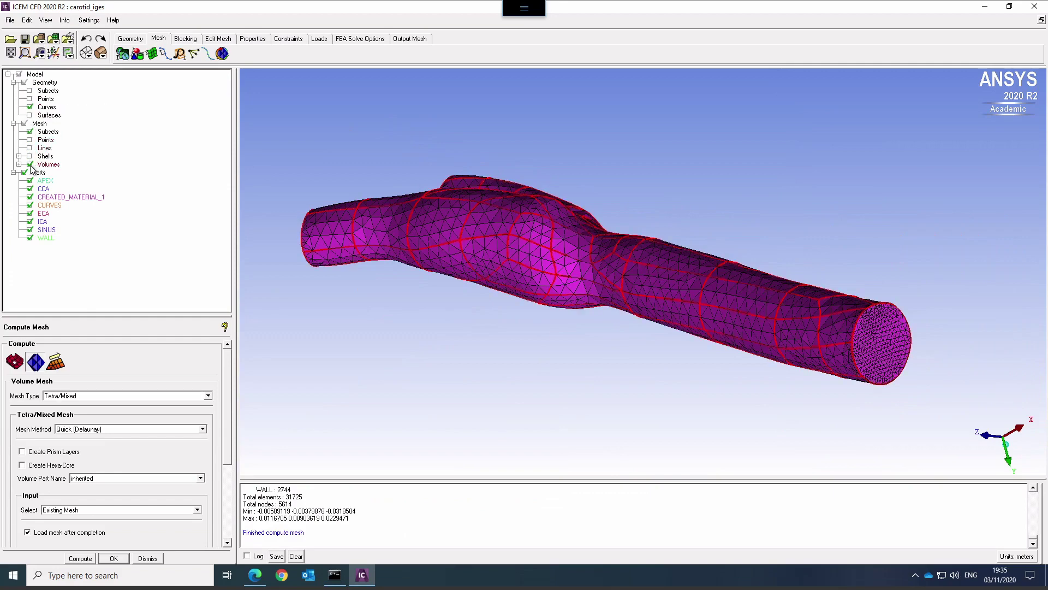
left_click(30, 164)
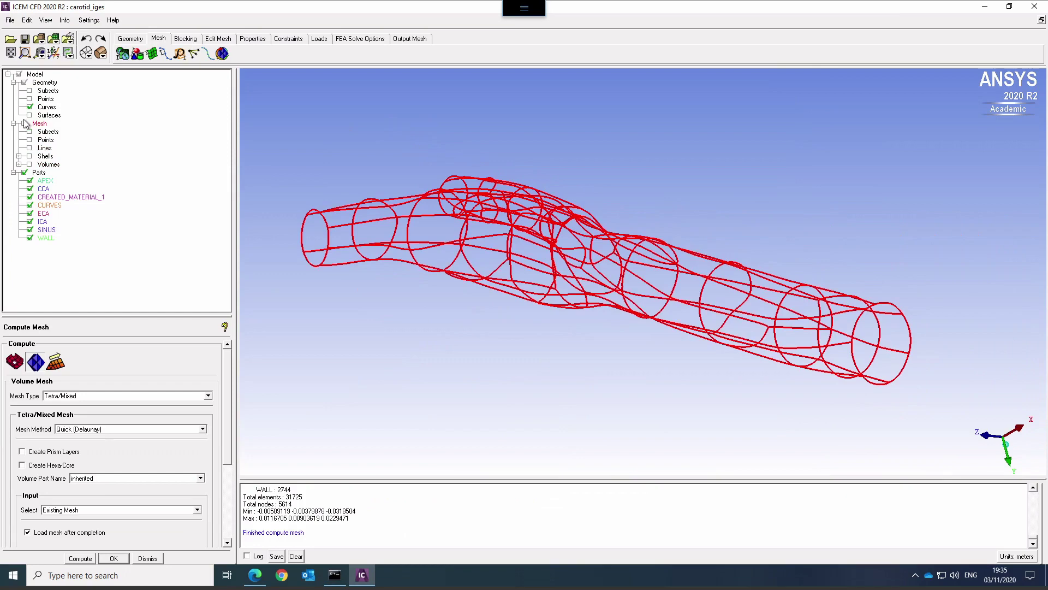
left_click_drag(744, 354, 643, 384)
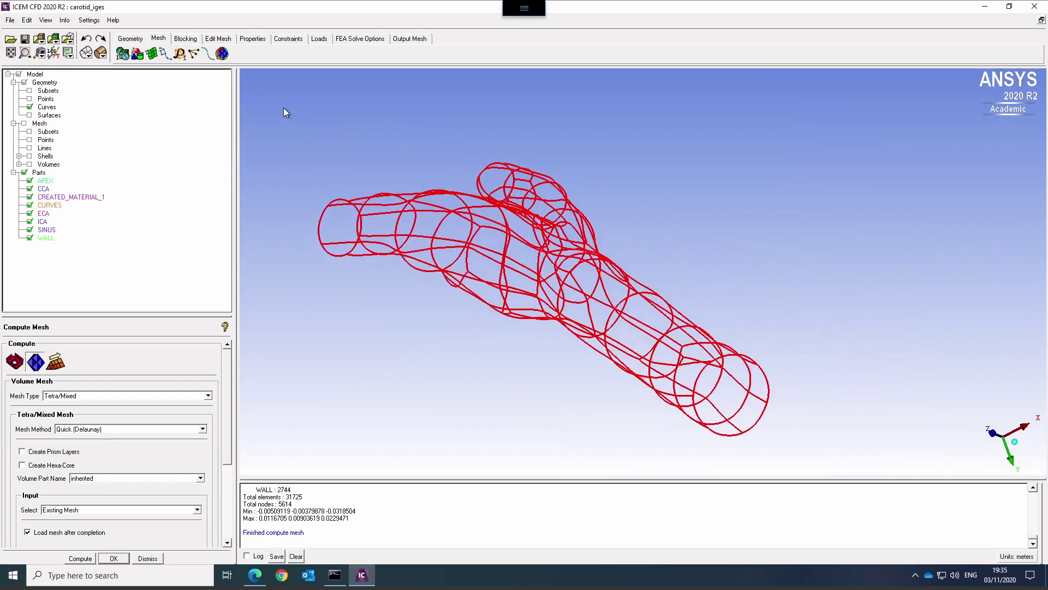
left_click(129, 39)
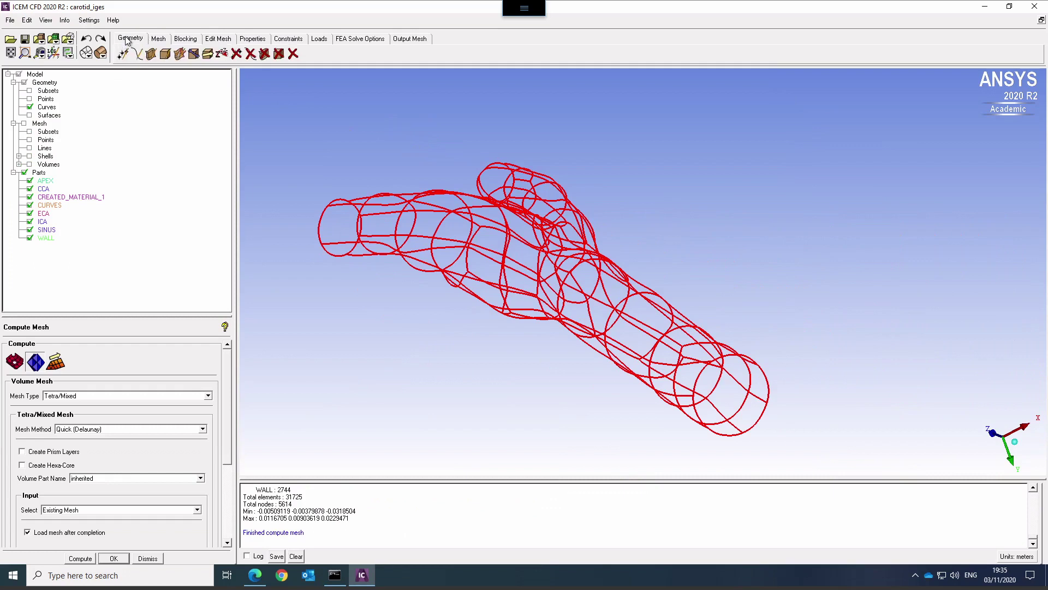
- Create material point BODY.0 at the centroid of two picked points inside the artery wireframe
left_click(164, 55)
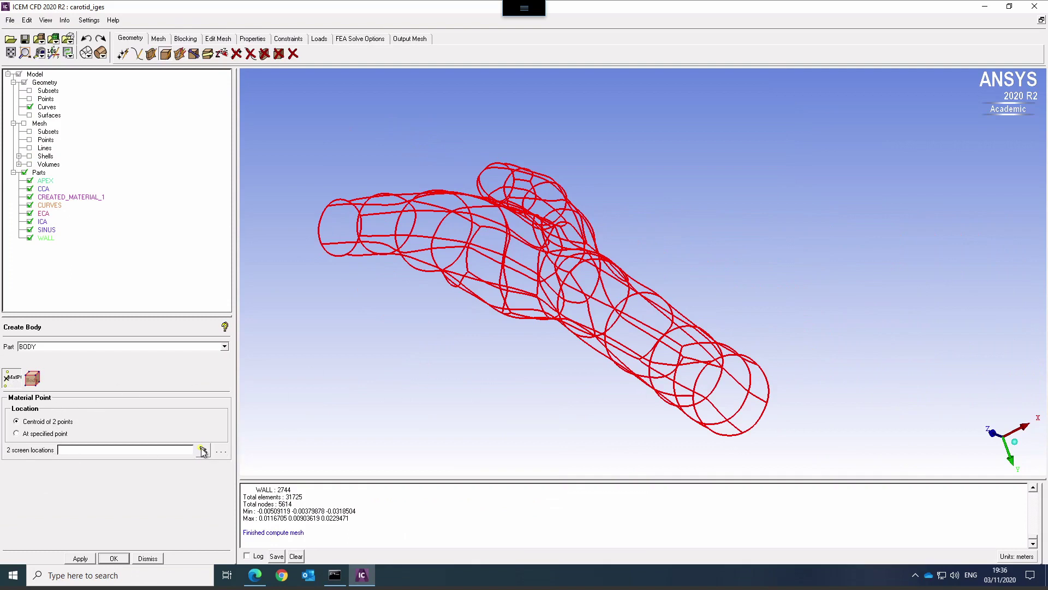
left_click(203, 450)
left_click(604, 334)
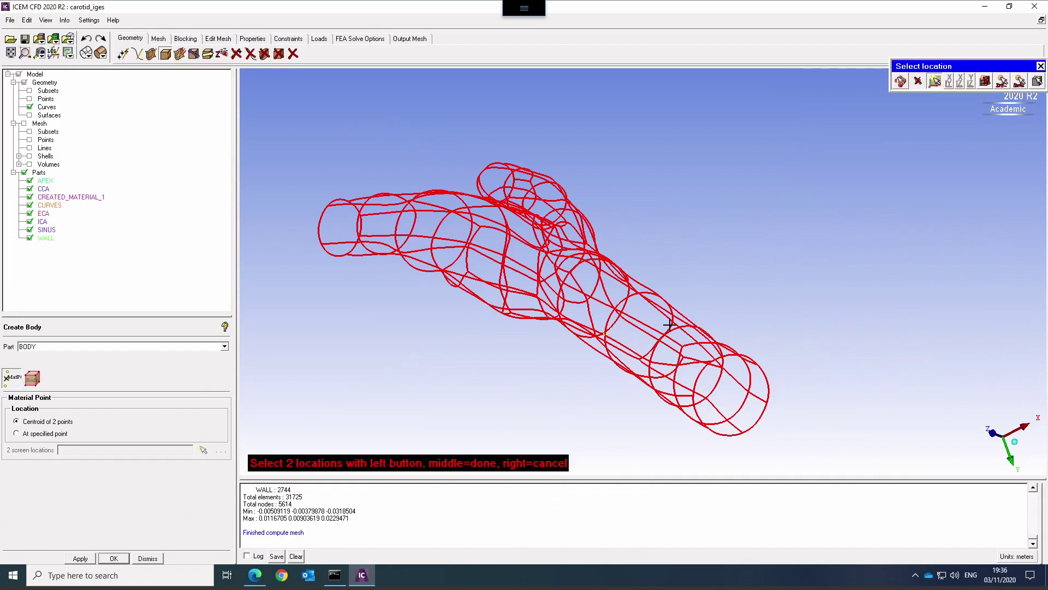
left_click(670, 325)
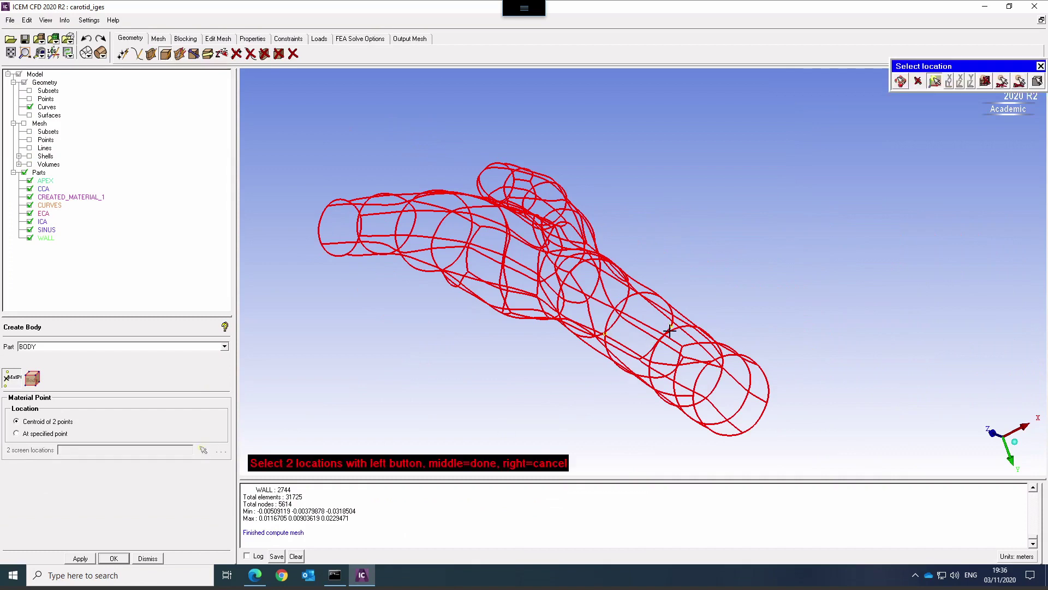
middle_click(434, 370)
right_click(434, 371)
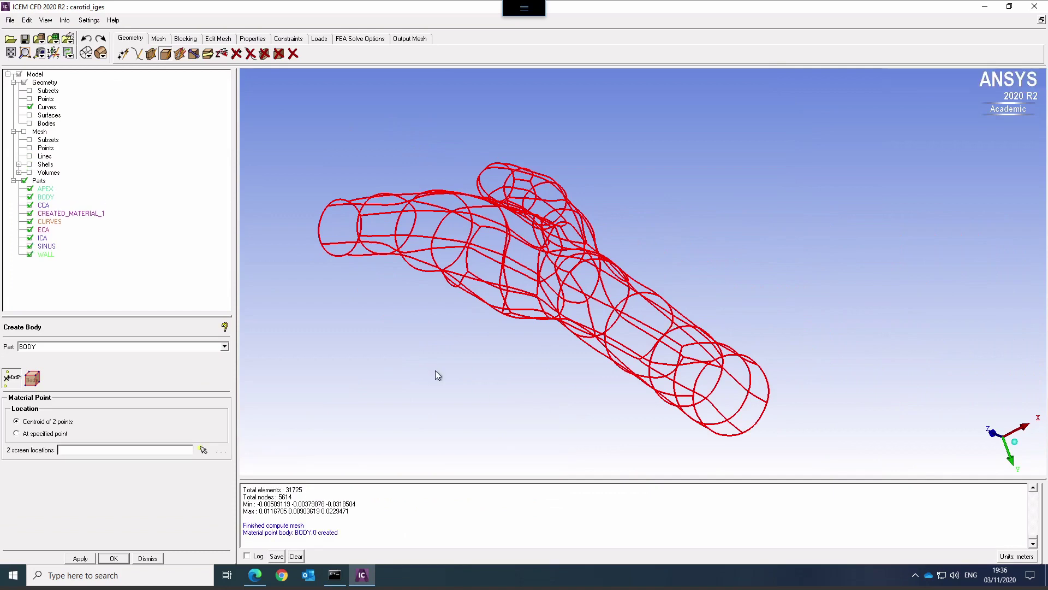
left_click(30, 124)
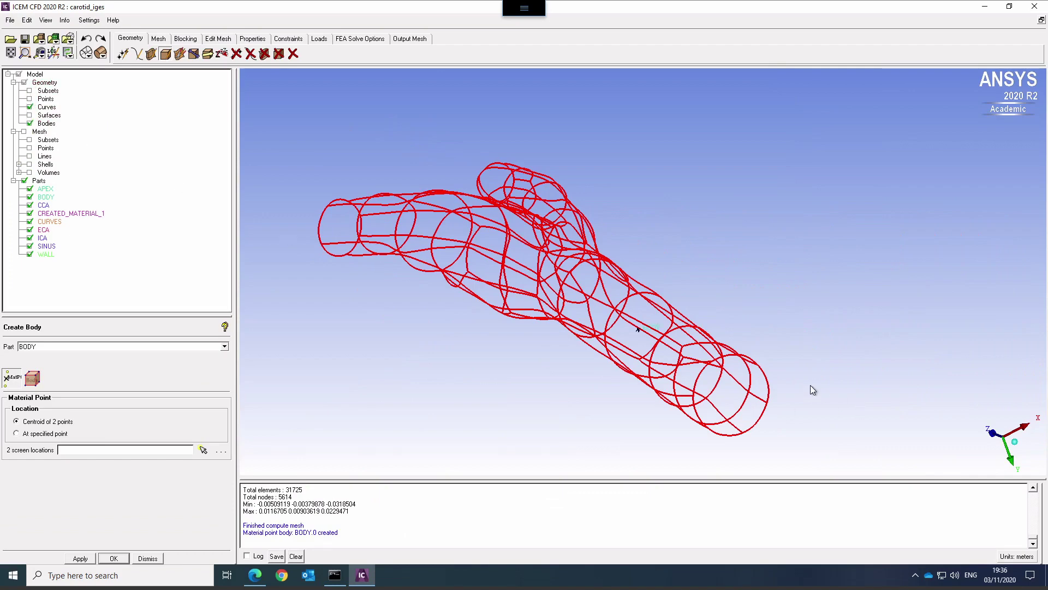
left_click_drag(813, 389, 814, 310)
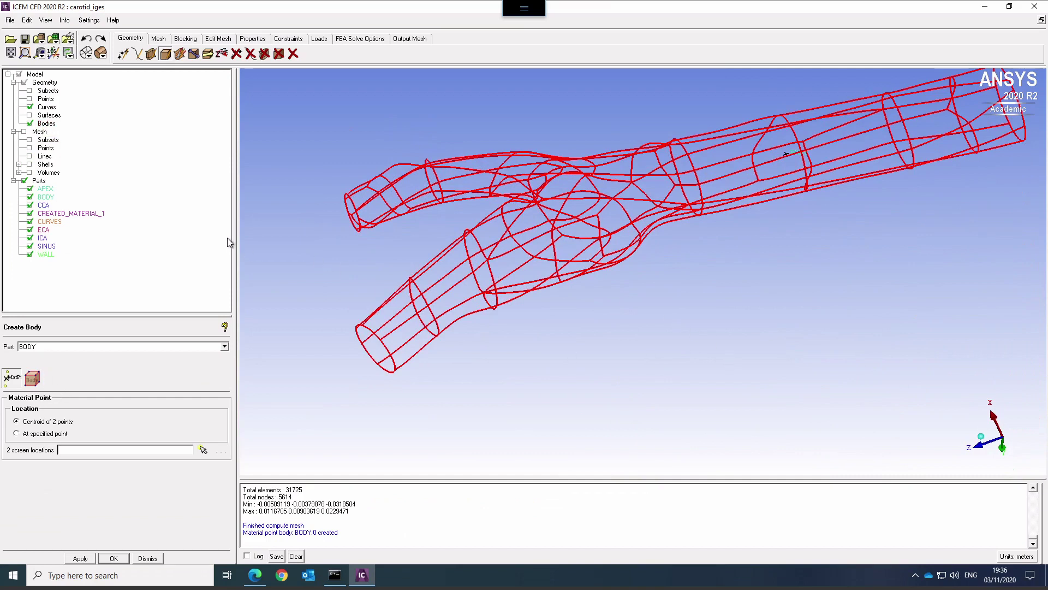
- Rename the BODY part to FLUID
left_click(45, 198)
right_click(45, 202)
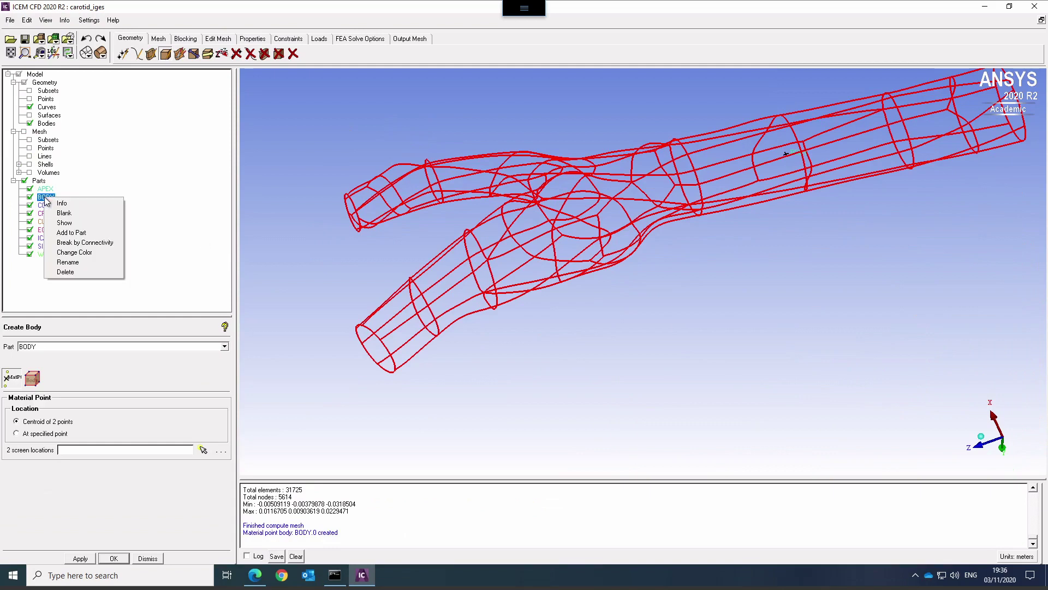
left_click(75, 265)
type("Fluid")
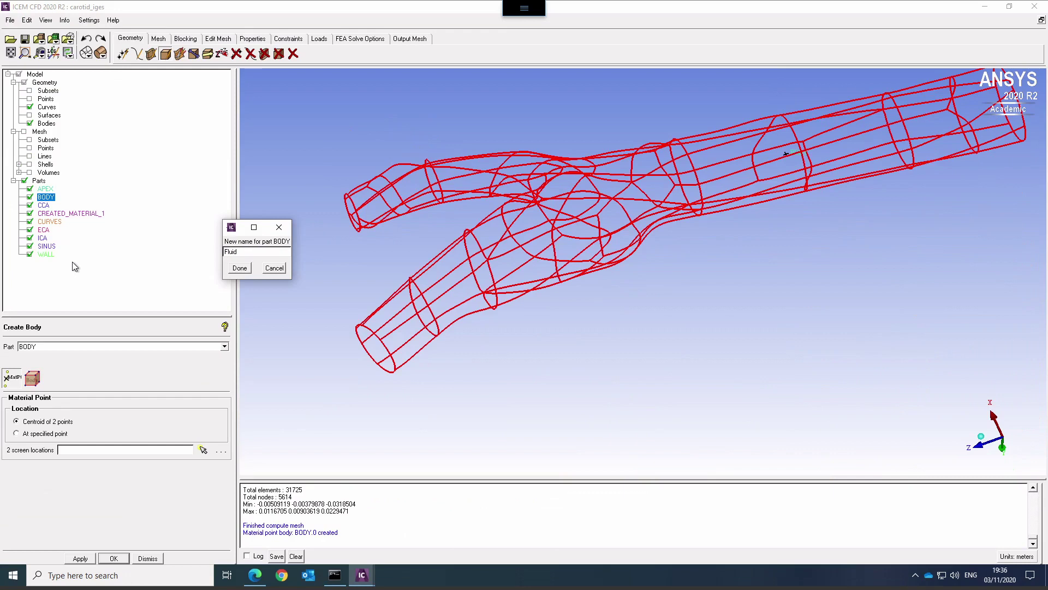
key("Return")
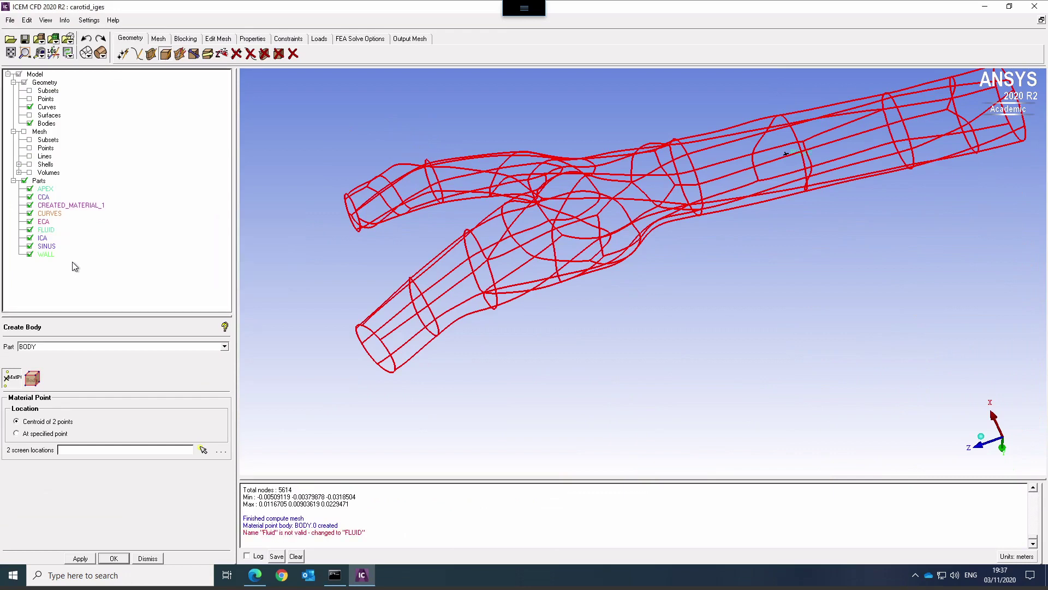
left_click(47, 230)
- Hide the geometry and show the shaded surface shell mesh, orbiting to the lower branch's open end
left_click(24, 82)
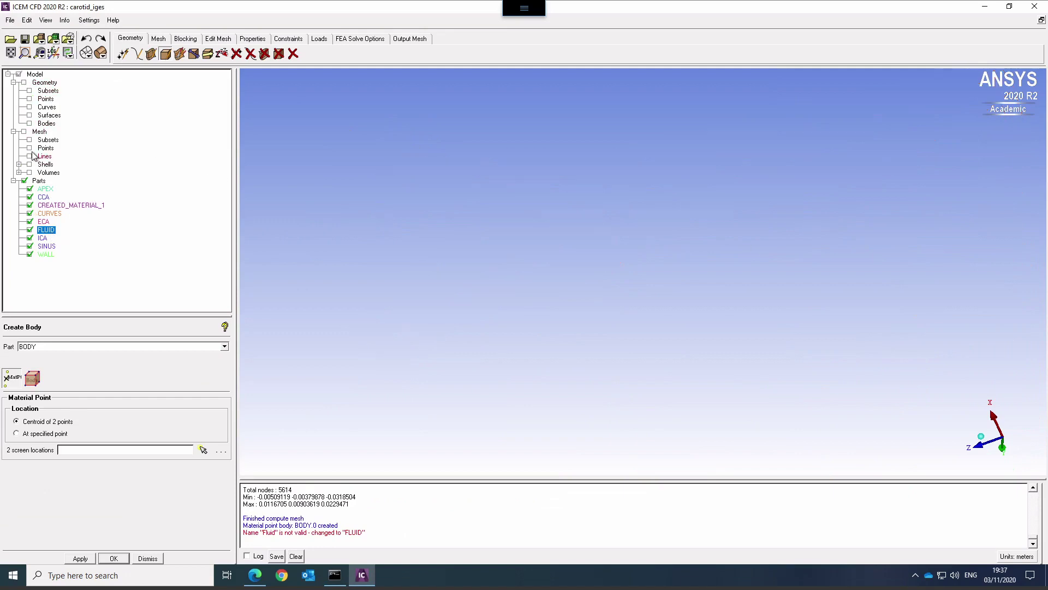
left_click(29, 164)
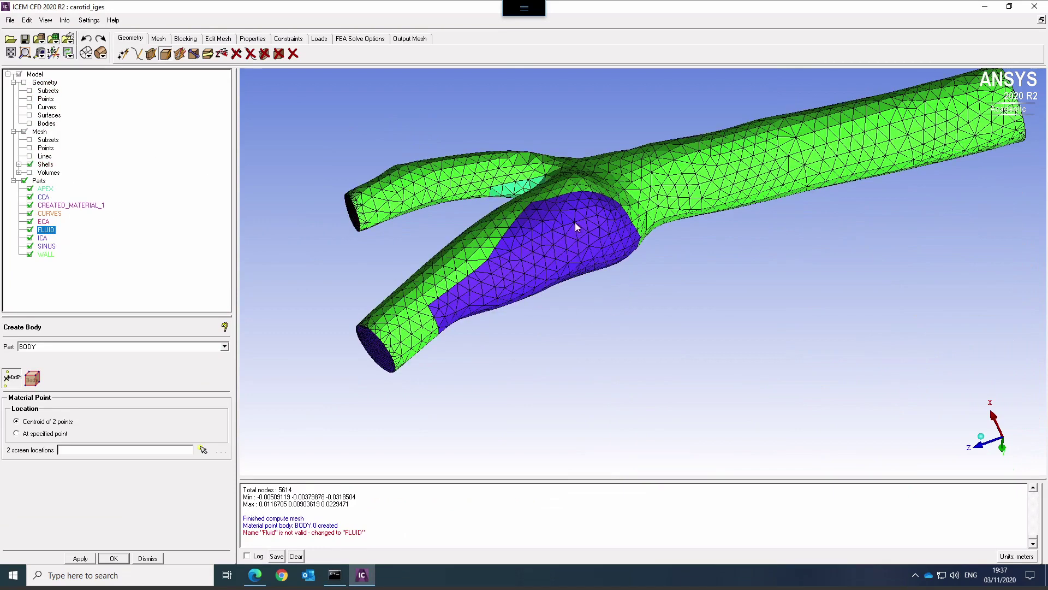
left_click_drag(574, 222, 608, 378)
middle_click_drag(610, 371, 676, 285)
left_click_drag(673, 285, 330, 319)
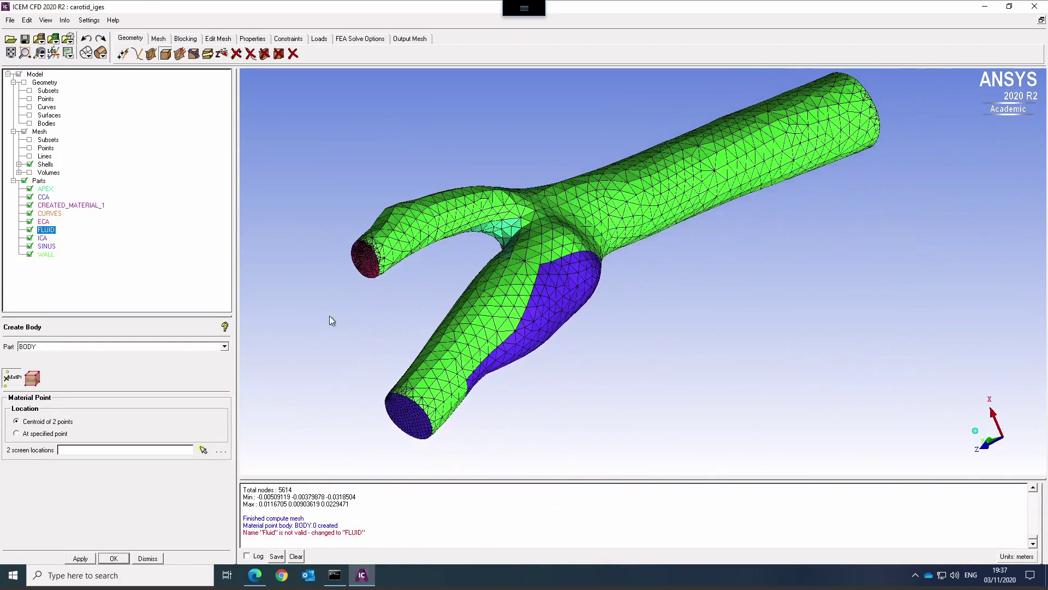
- Change the global maximum element size from 0.001 to 0.0005 and apply it
left_click(159, 38)
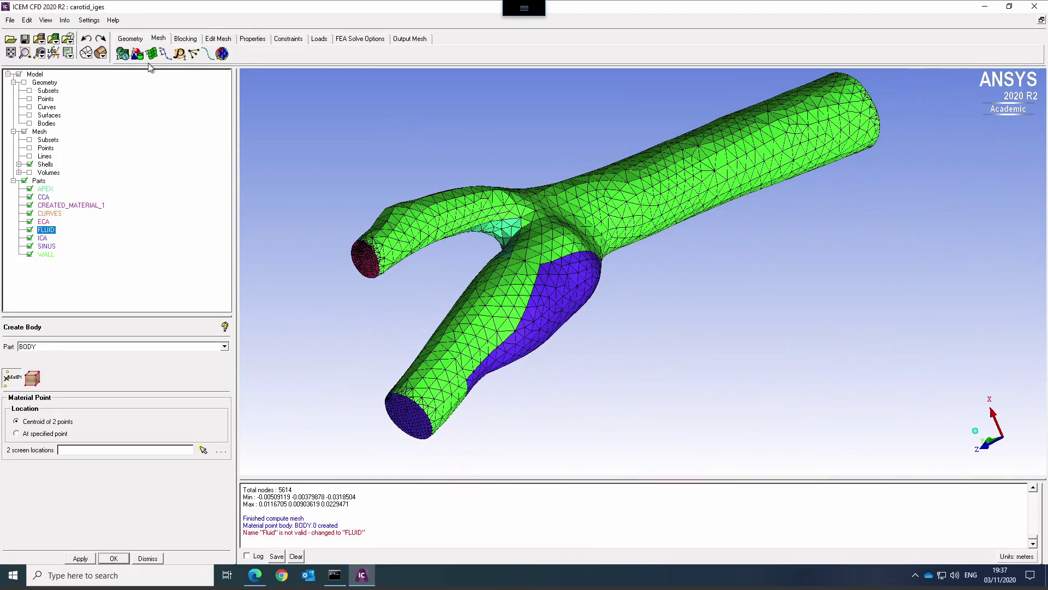
left_click(122, 57)
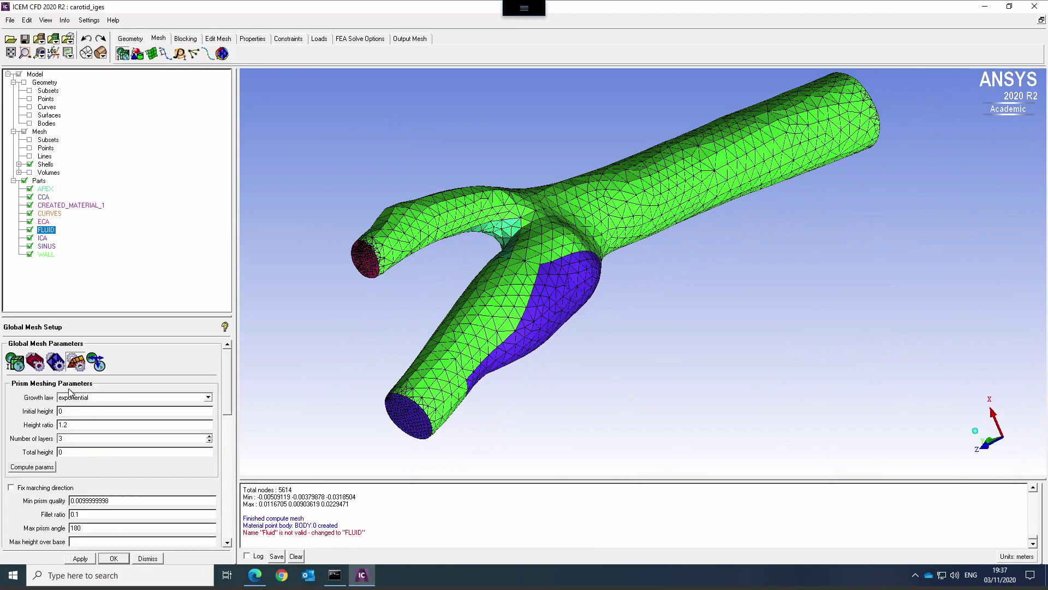
left_click(15, 361)
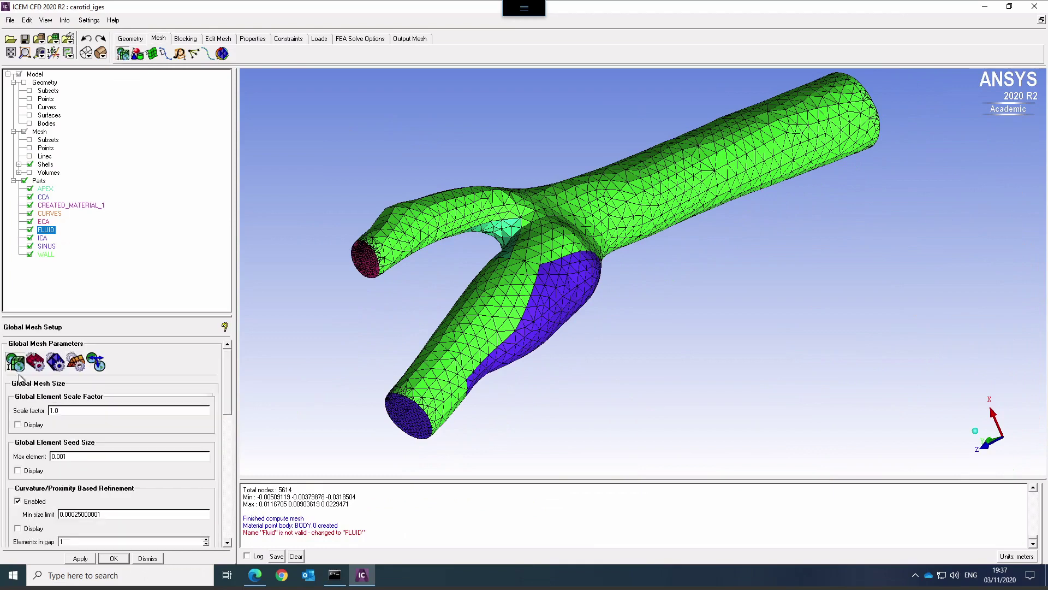
left_click(85, 457)
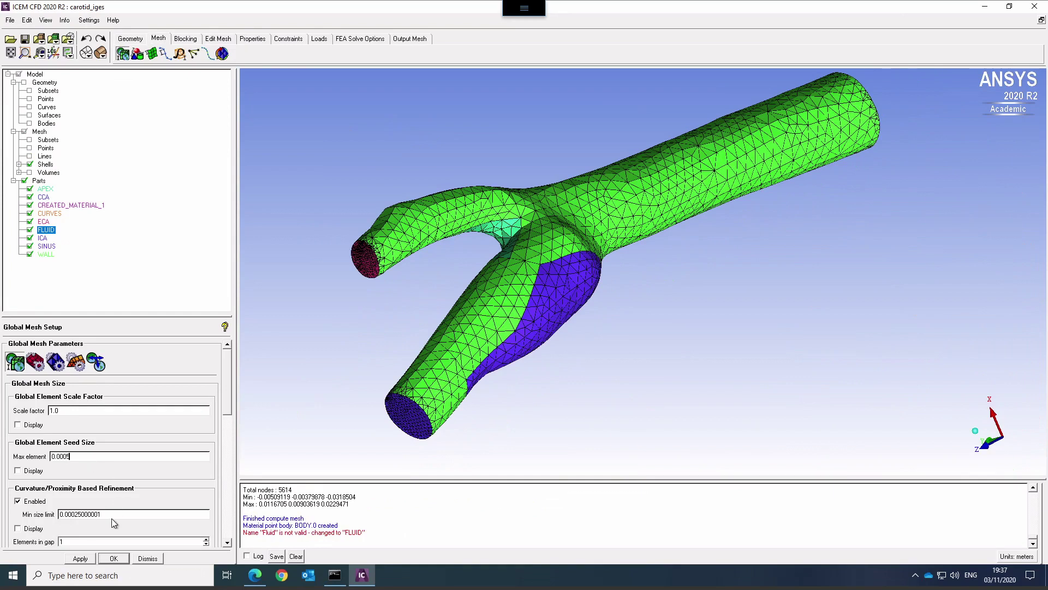
left_click(85, 561)
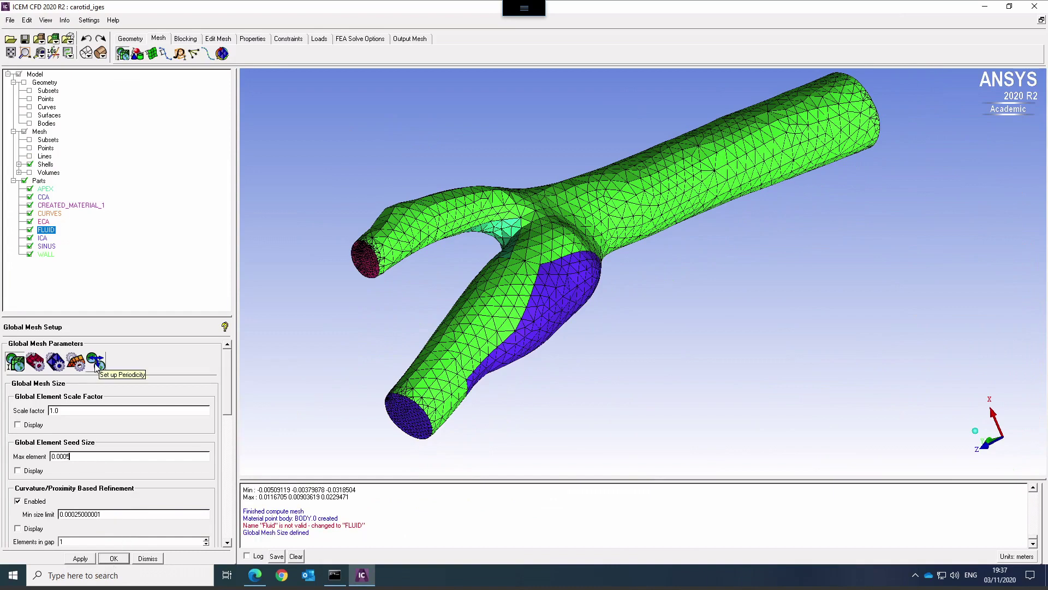
left_click(222, 54)
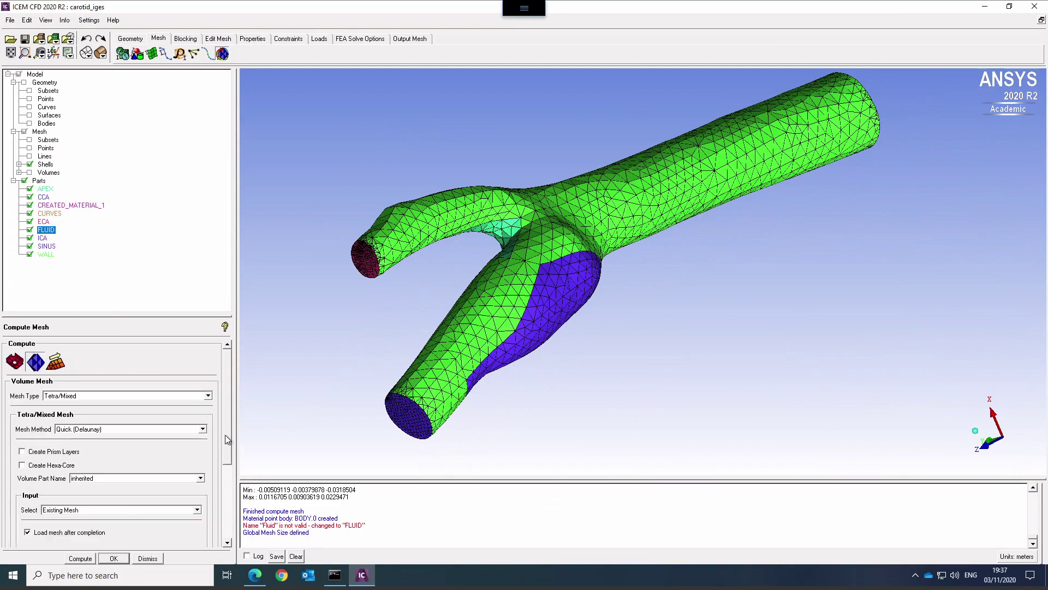
- Recompute the volume mesh from All Geometry, yielding 124766 elements and 21789 nodes
mouse_move(230, 379)
left_mouse_down()
mouse_move(227, 415)
mouse_move(228, 369)
left_mouse_up()
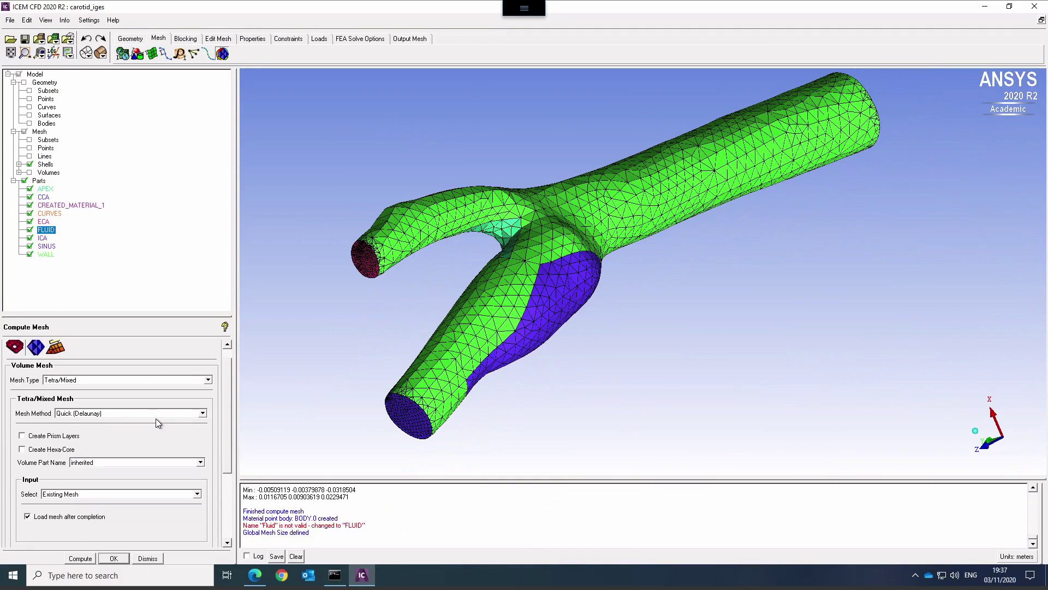
left_click(108, 495)
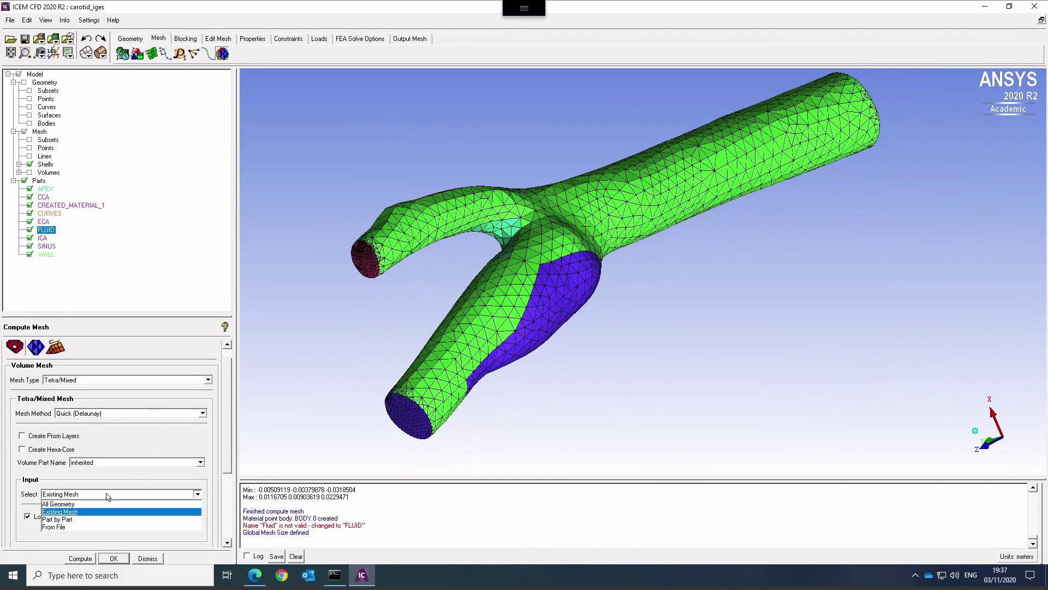
left_click(51, 504)
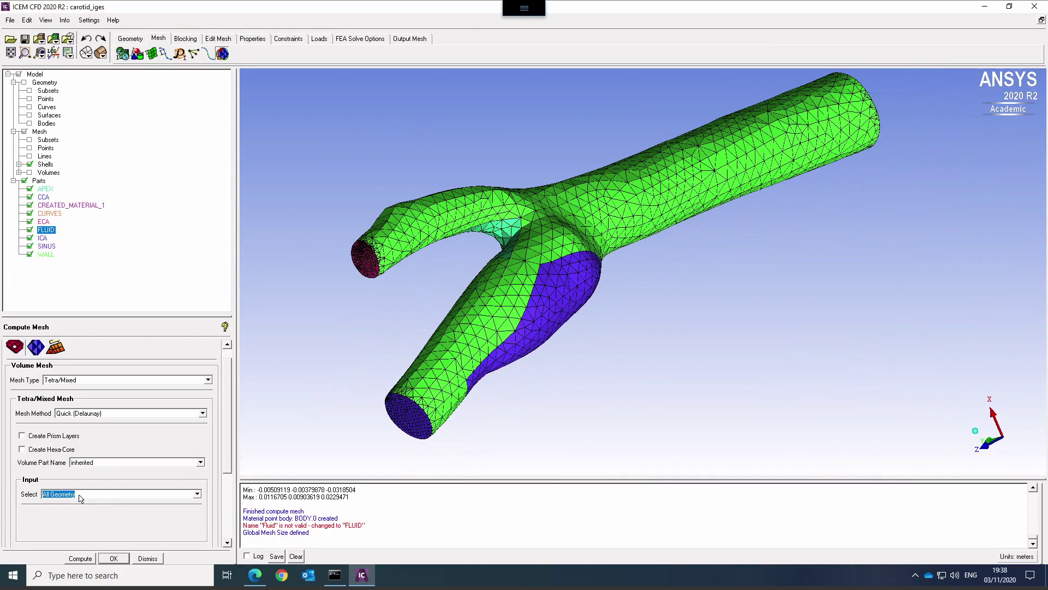
left_click(80, 497)
left_click(77, 506)
left_click(69, 498)
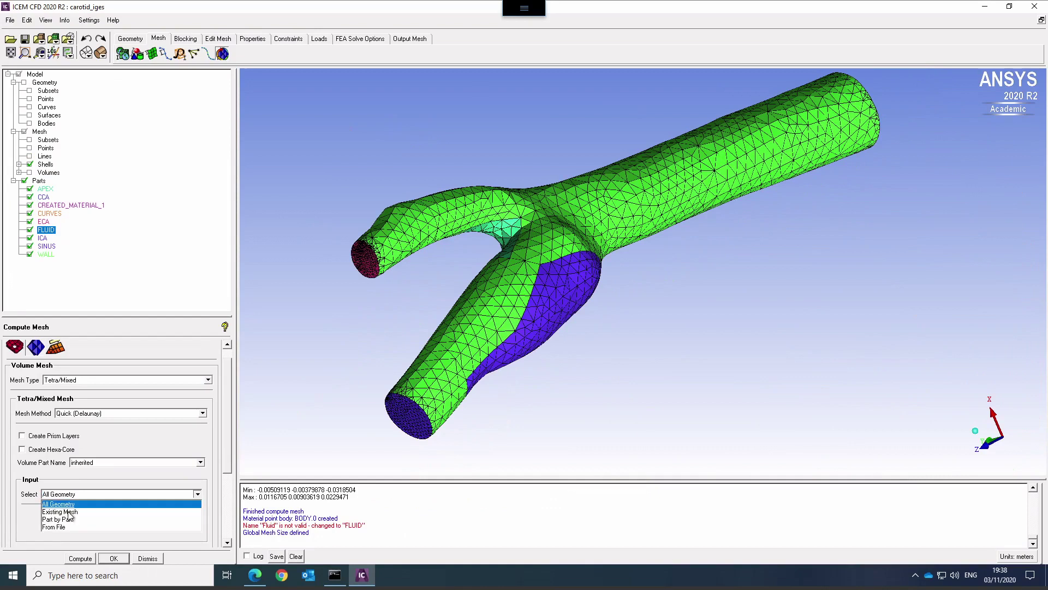
left_click(71, 507)
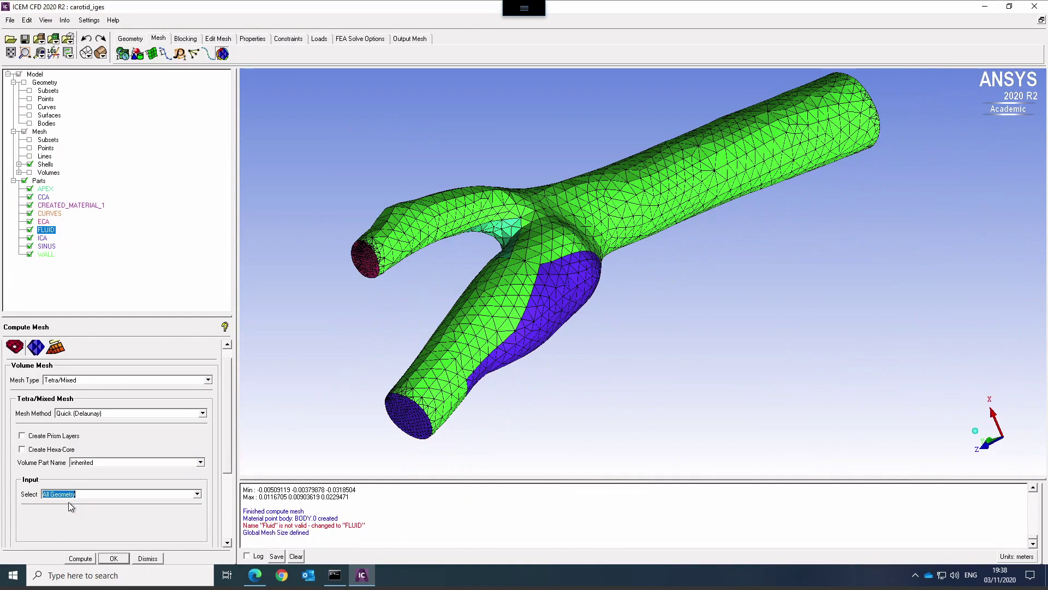
left_click(80, 558)
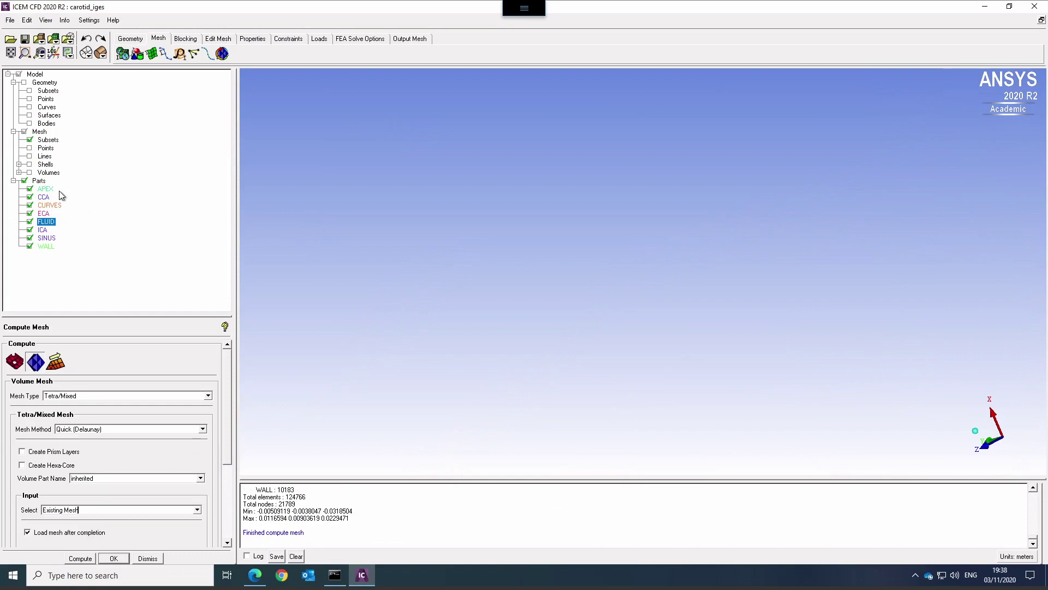
- Display the mesh shells and rotate the 124766-element carotid mesh to view it from several sides
left_click(30, 164)
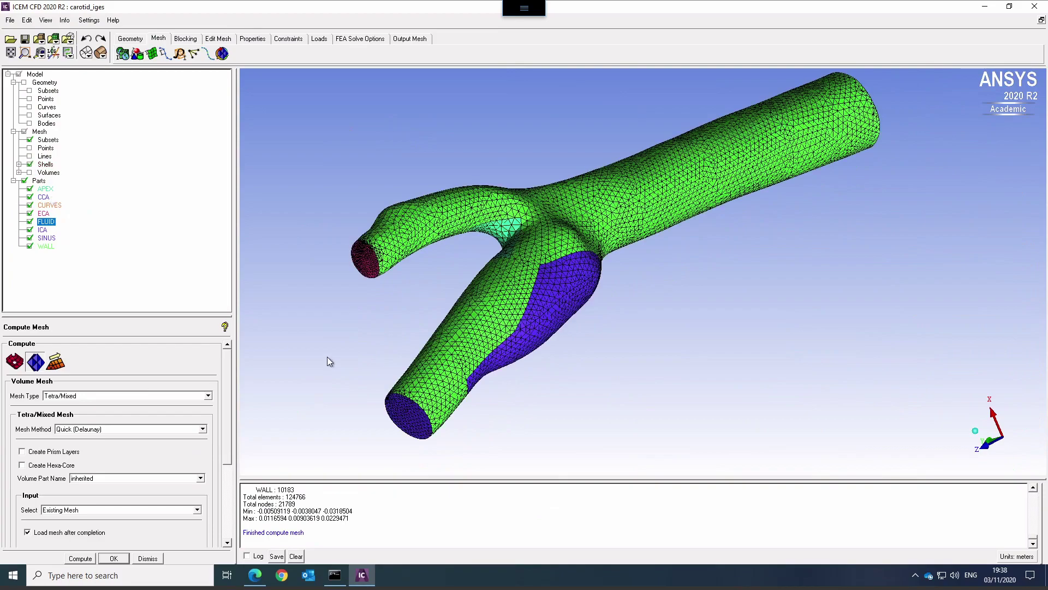
left_click_drag(331, 353, 467, 293)
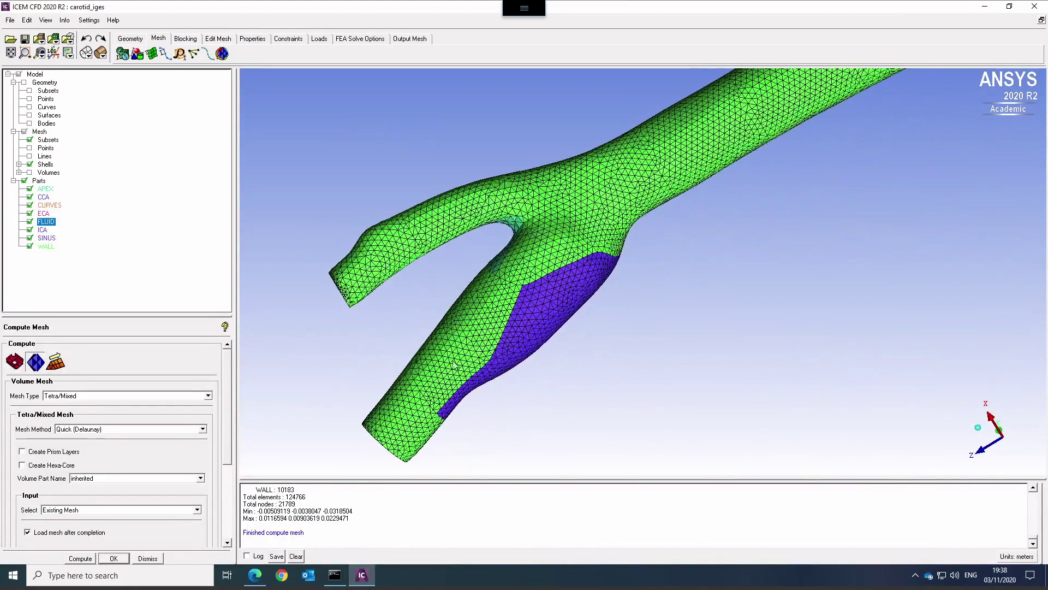
left_click_drag(440, 379, 459, 287)
left_click_drag(712, 283, 541, 365)
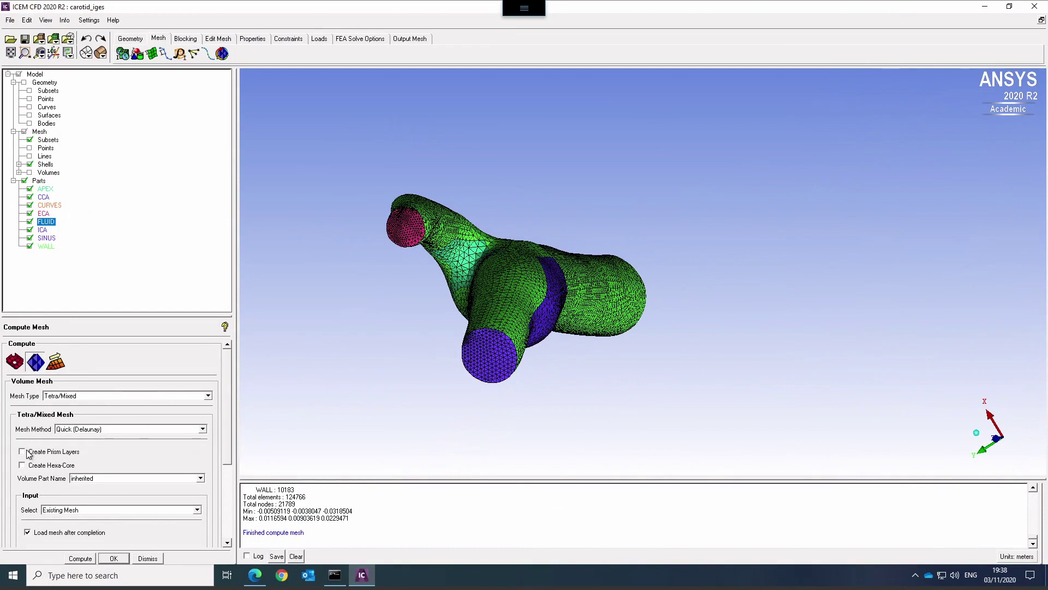
- Compute the volume mesh from All Geometry with prism layers, giving 145832 elements and 45284 nodes
left_click(55, 361)
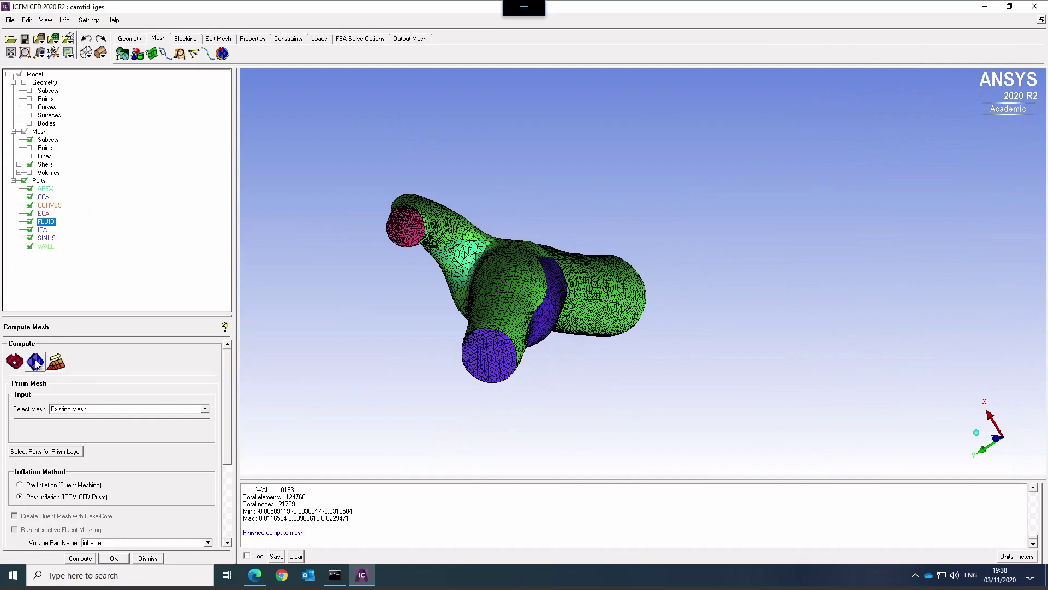
left_click(38, 365)
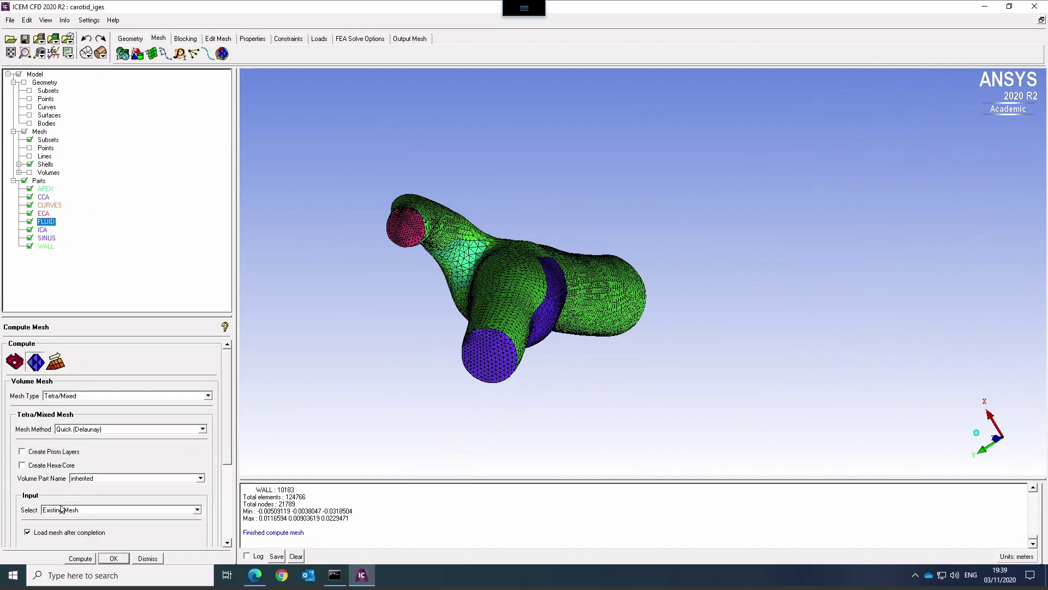
left_click(61, 508)
left_click(63, 525)
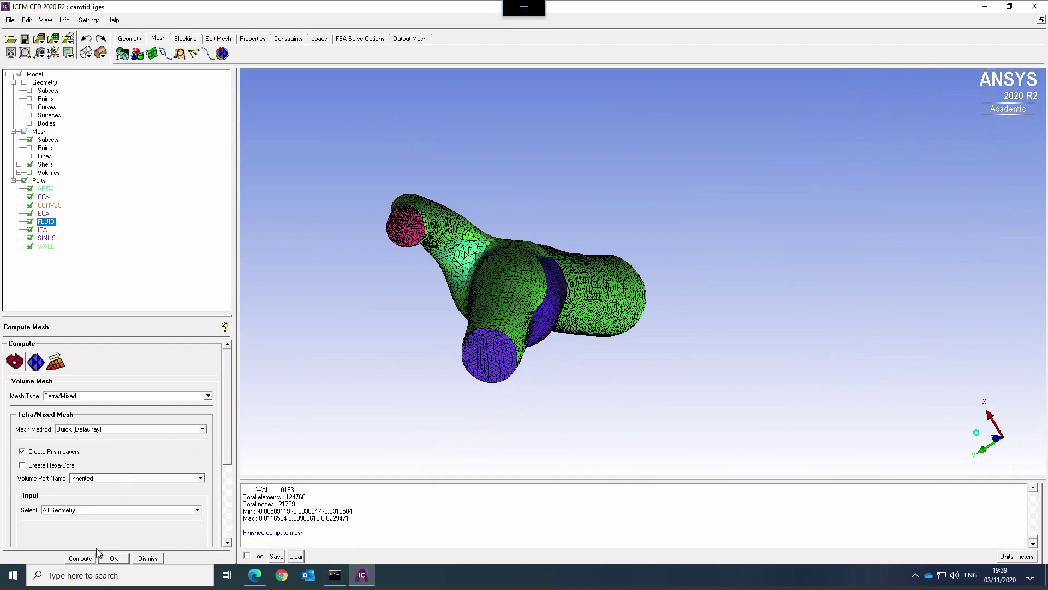
left_click(80, 559)
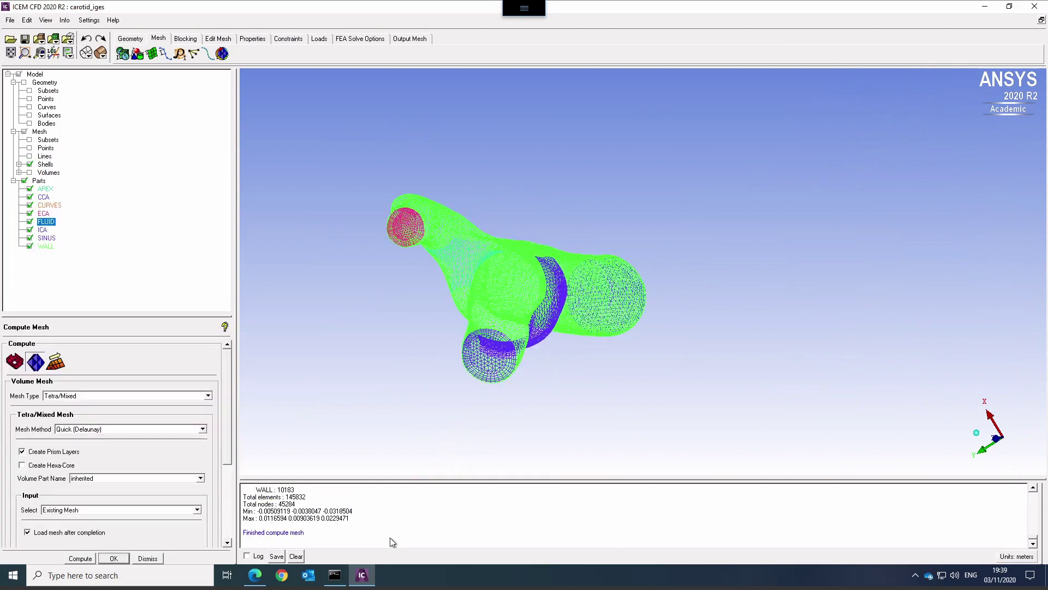
- Switch the prism-layered mesh to solid shading and zoom in on the carotid model
left_click(101, 53)
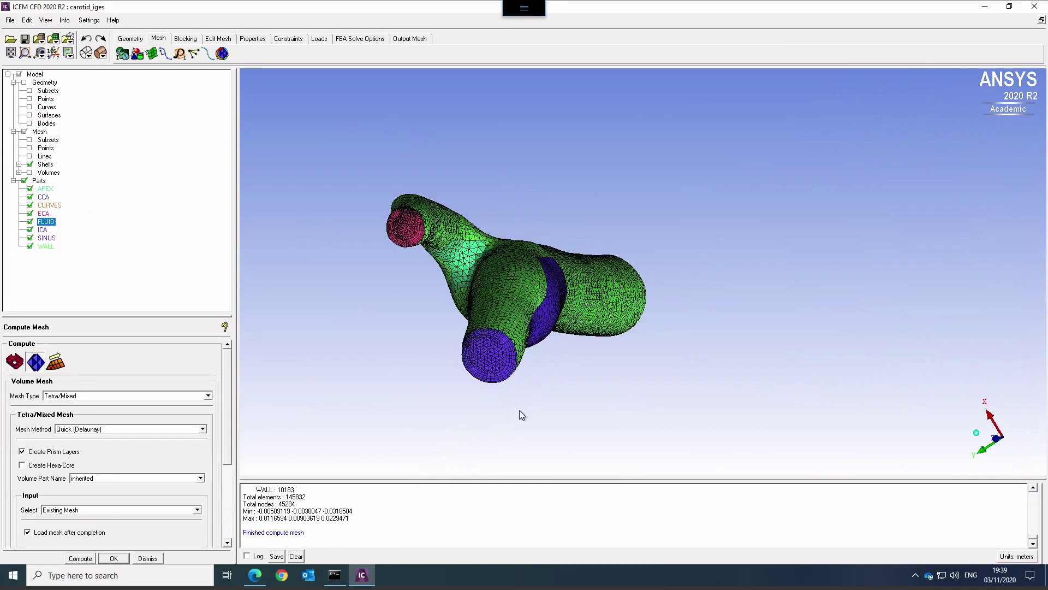
right_click_drag(519, 410, 498, 360)
middle_click_drag(498, 359, 585, 321)
scroll(586, 269, "up", 5)
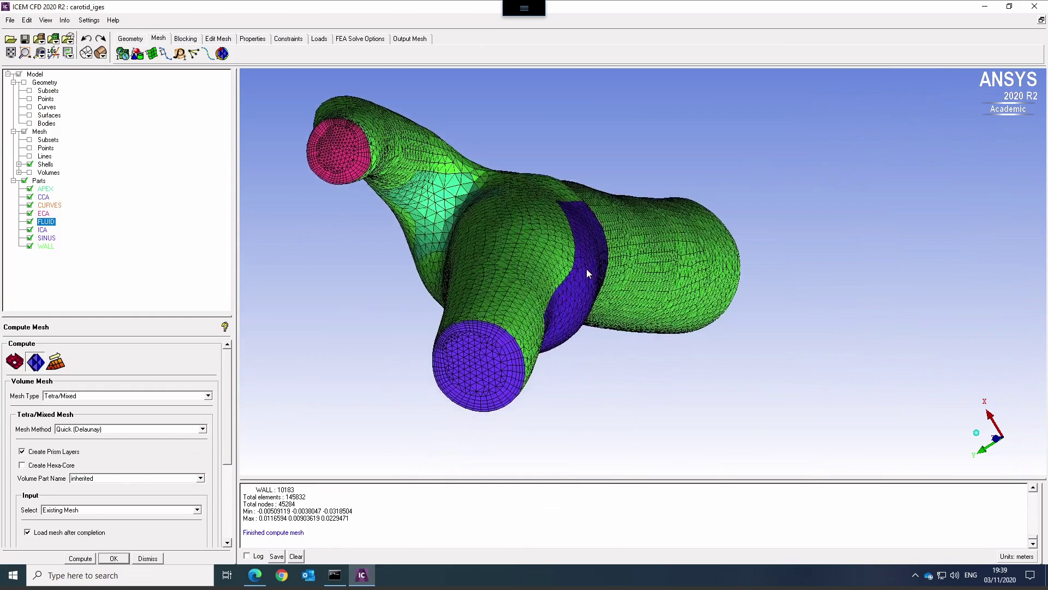
left_click(55, 361)
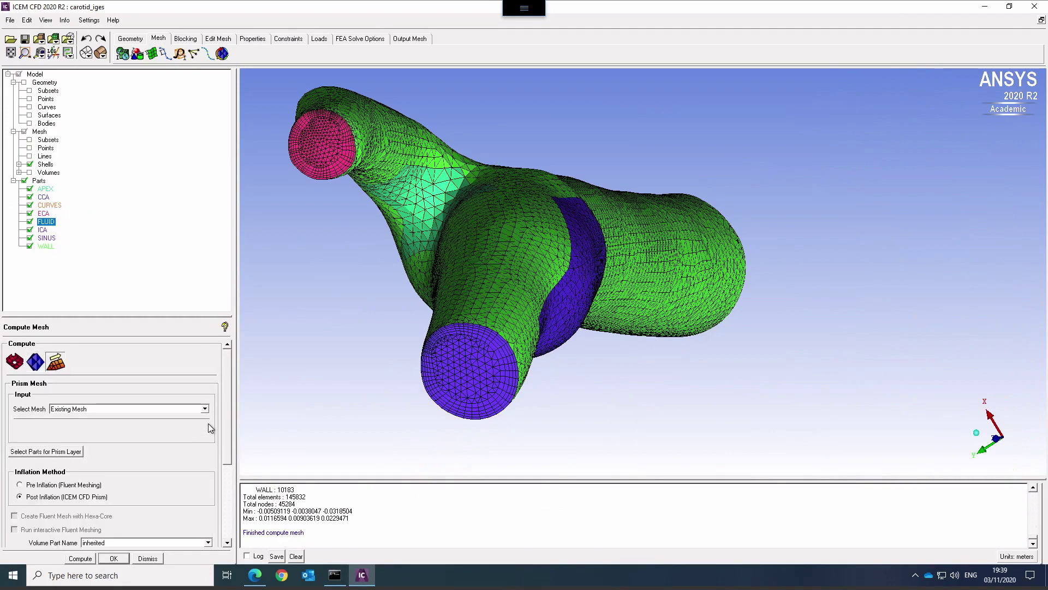
- Check the global prism parameters: exponential growth, height ratio 1.2, 3 layers, then the part mesh table
left_click(123, 54)
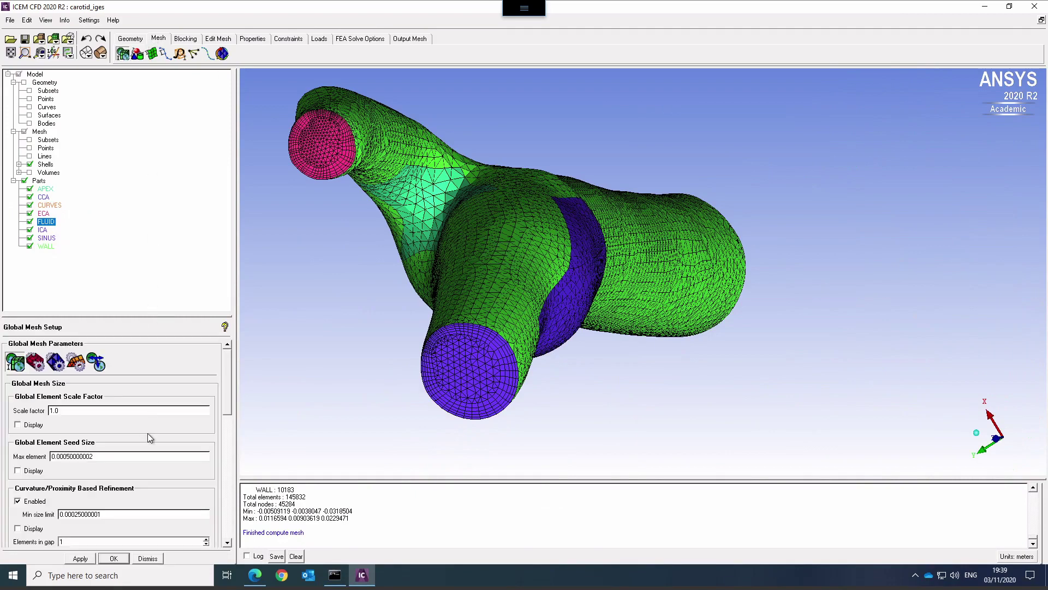
left_click(76, 361)
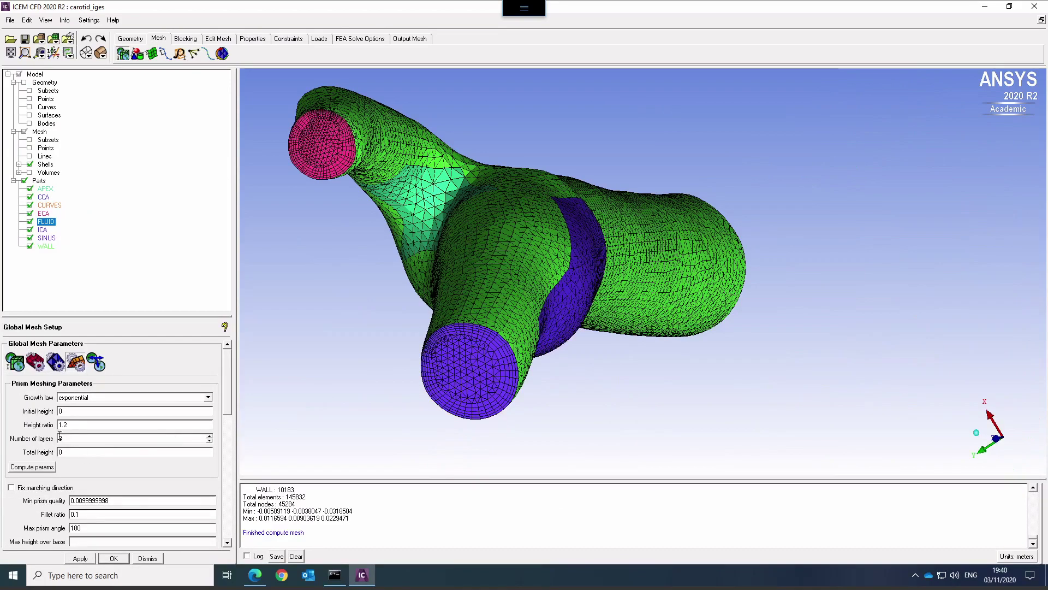
left_click(137, 55)
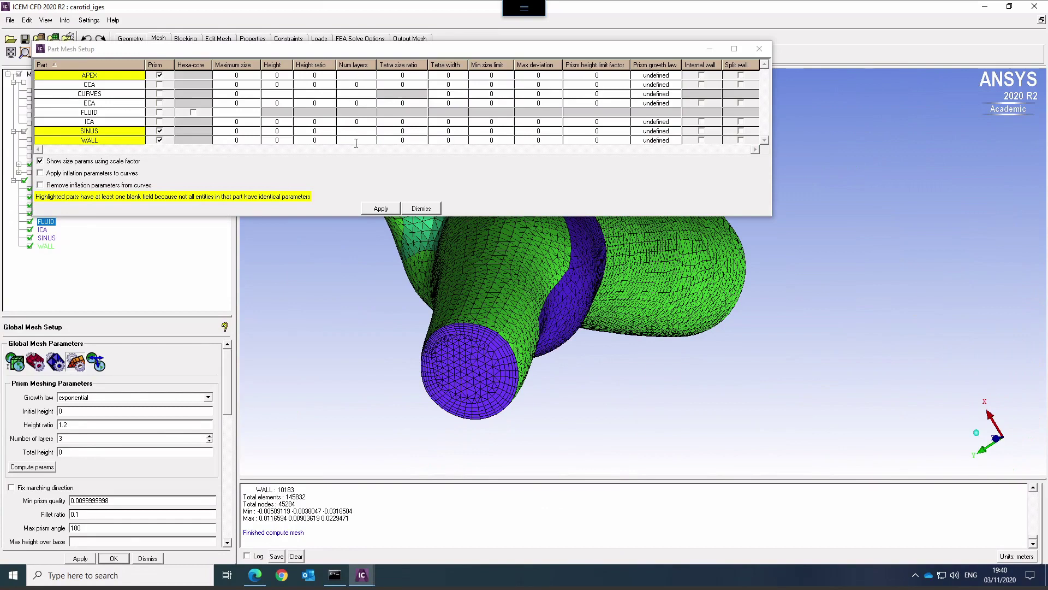
left_click(421, 210)
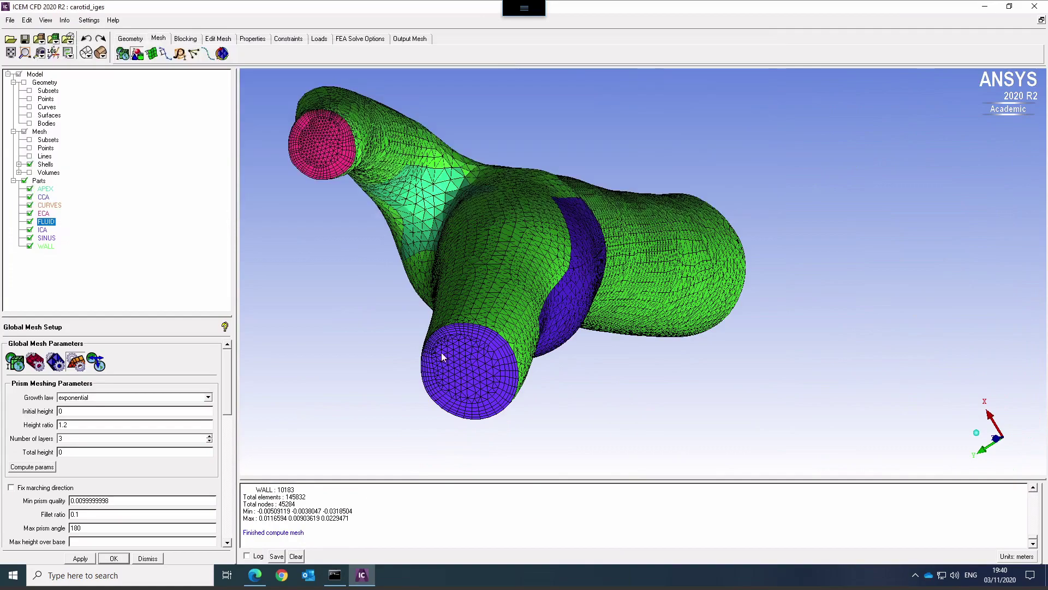
- Rotate to face the outlet cap and recheck that prisms are set on APEX, SINUS and WALL
left_click_drag(457, 343, 456, 386)
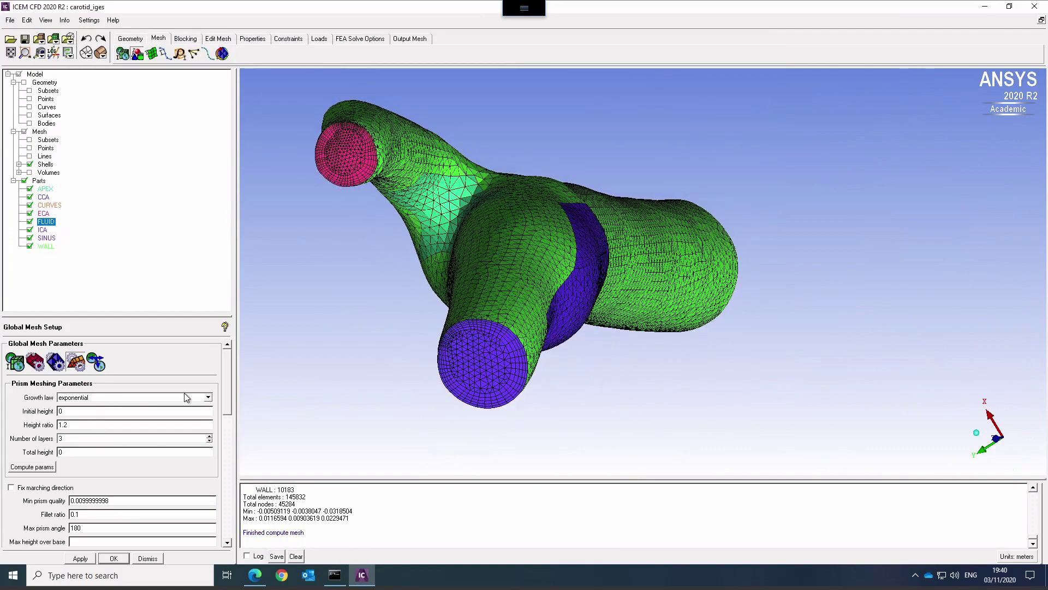
mouse_move(228, 384)
left_mouse_down()
mouse_move(227, 471)
mouse_move(226, 377)
left_mouse_up()
left_click_drag(506, 292, 822, 261)
scroll(600, 272, "up", 5)
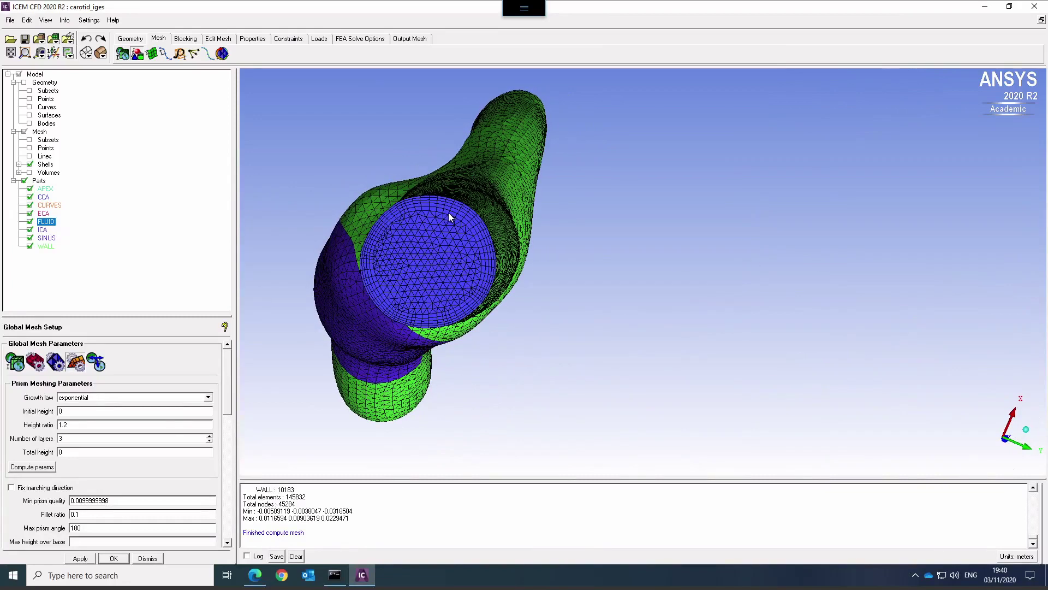
left_click(136, 54)
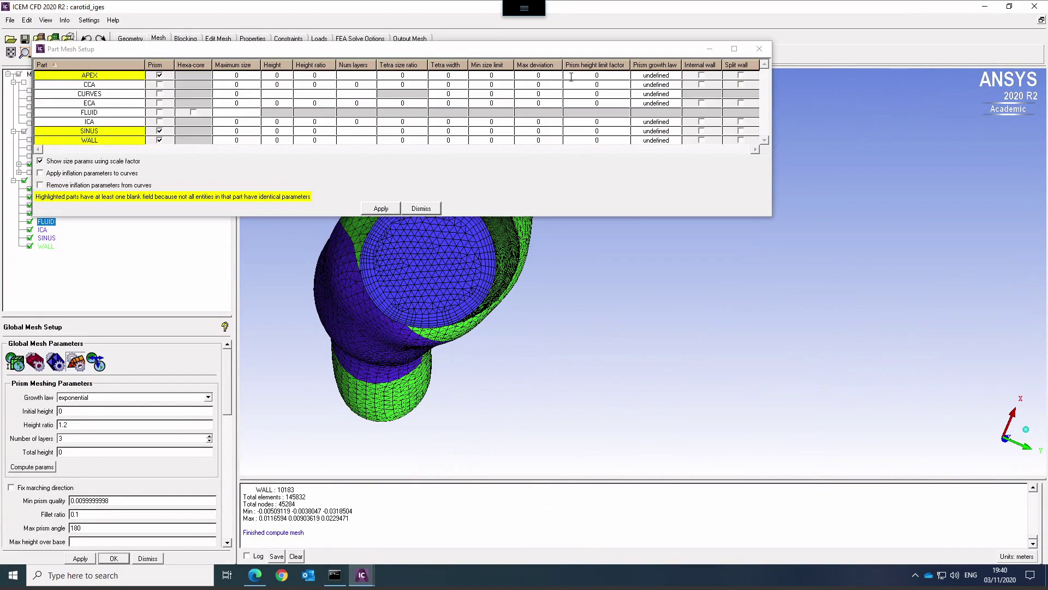
left_click(416, 208)
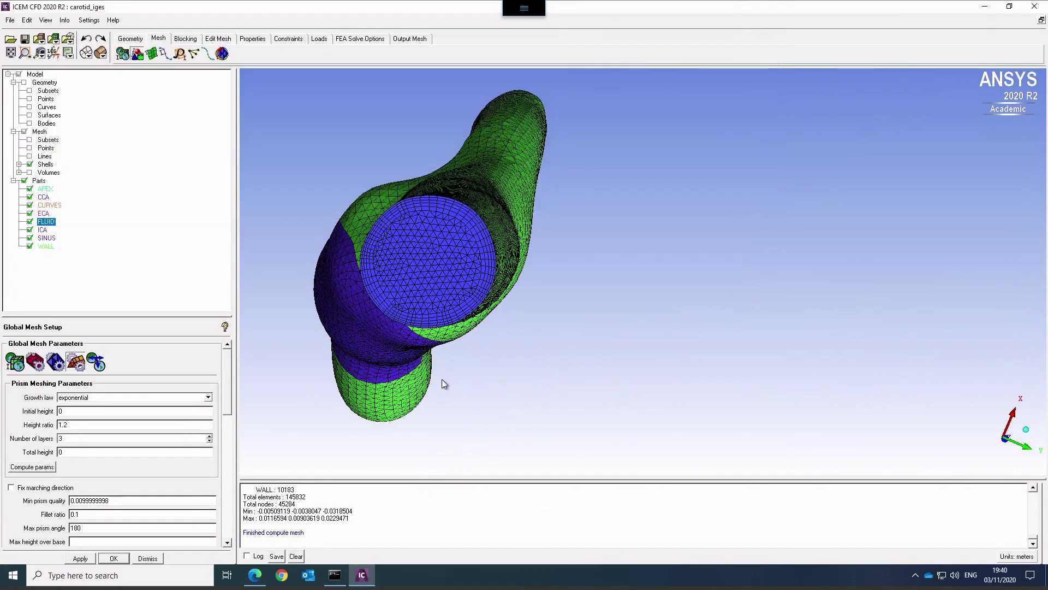
- Rotate and zoom around the bifurcation, upper branch and outlet caps of the 145832-element mesh
left_click_drag(744, 315, 528, 214)
left_click_drag(369, 431, 272, 317)
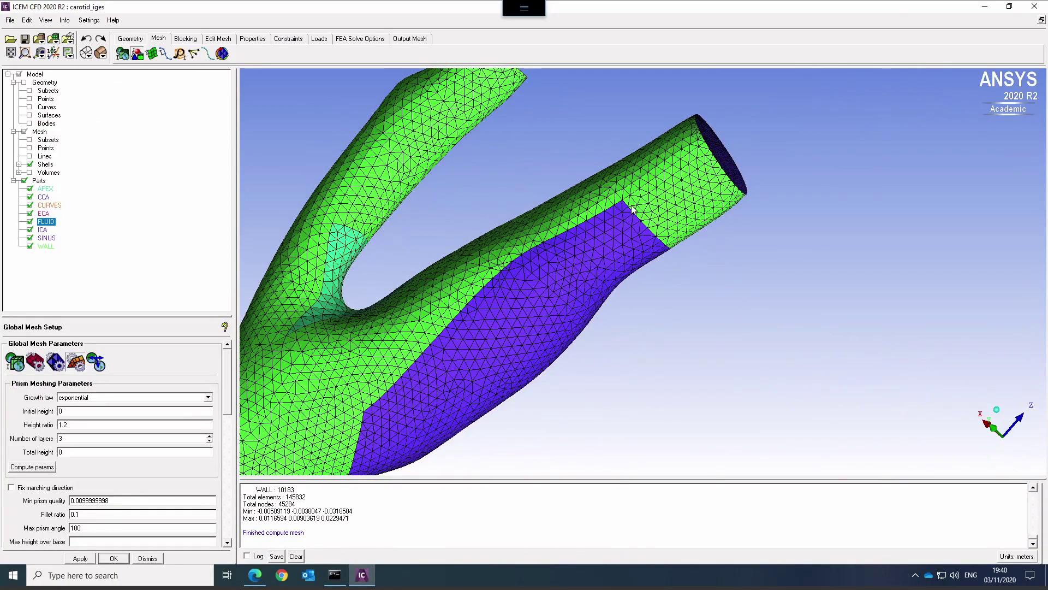
left_click_drag(629, 214, 564, 379)
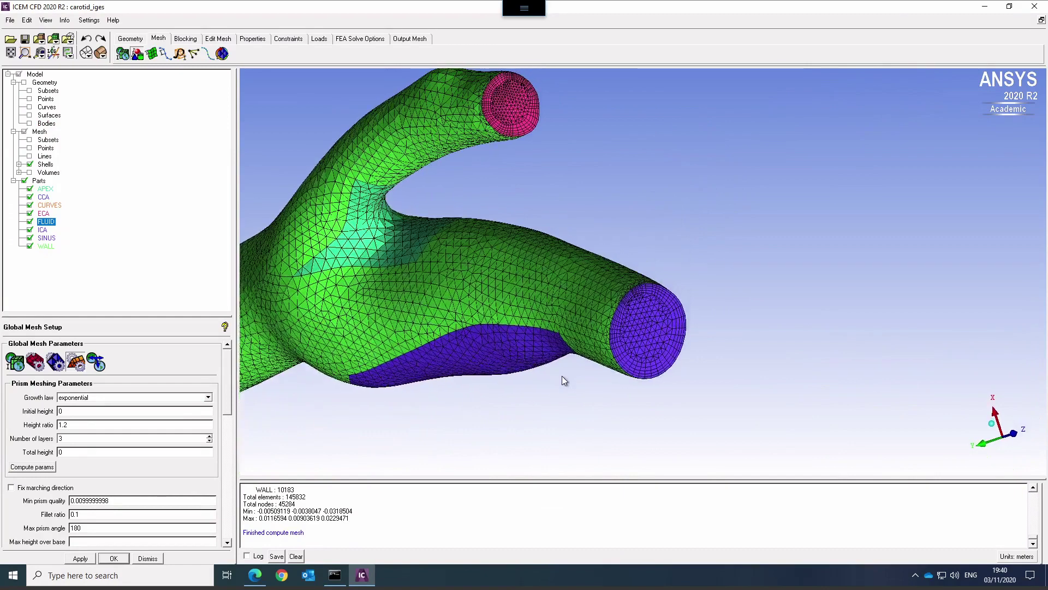
- Show a cut plane at fraction 0.5 and display the volume mesh elements on it
left_click(46, 20)
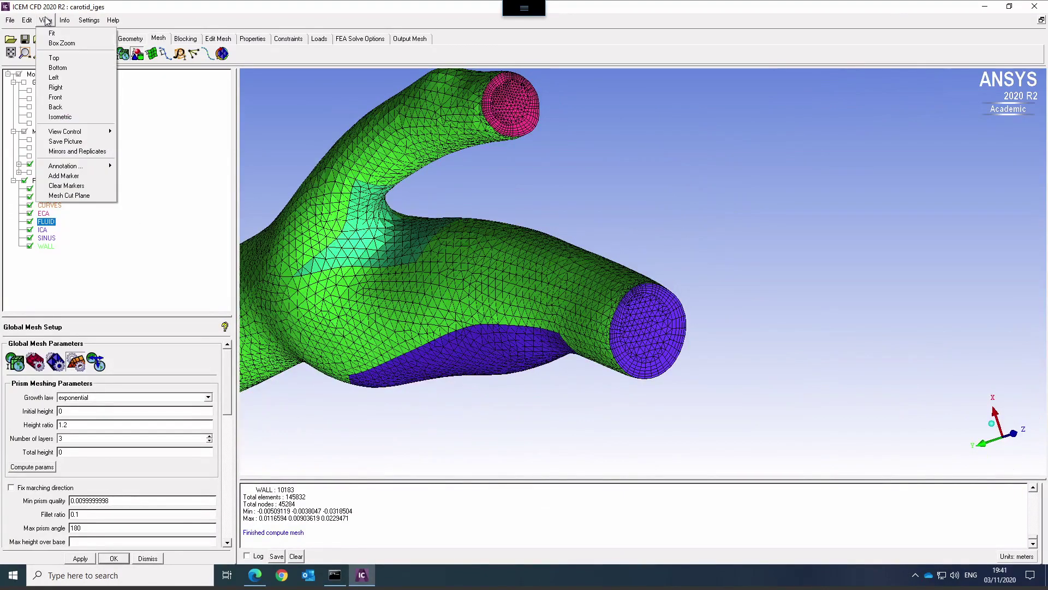
left_click(55, 196)
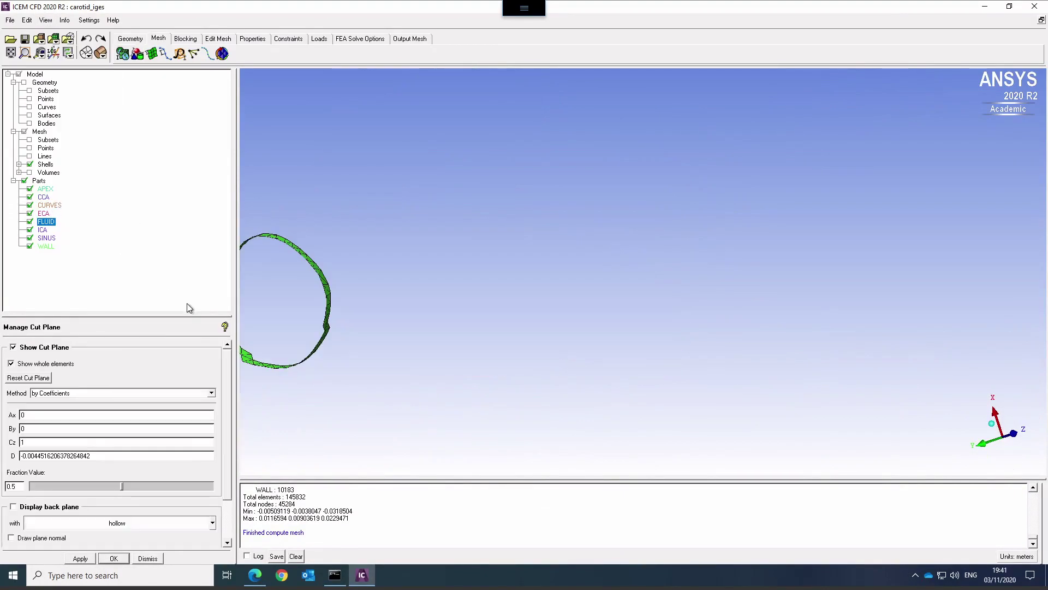
left_click(46, 20)
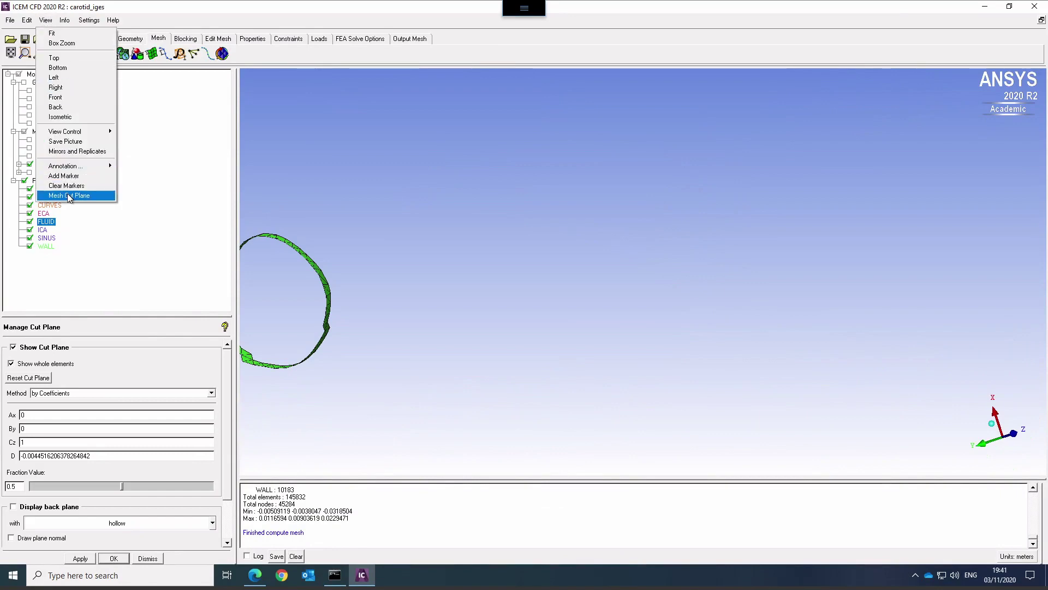
left_click(38, 352)
left_click(13, 347)
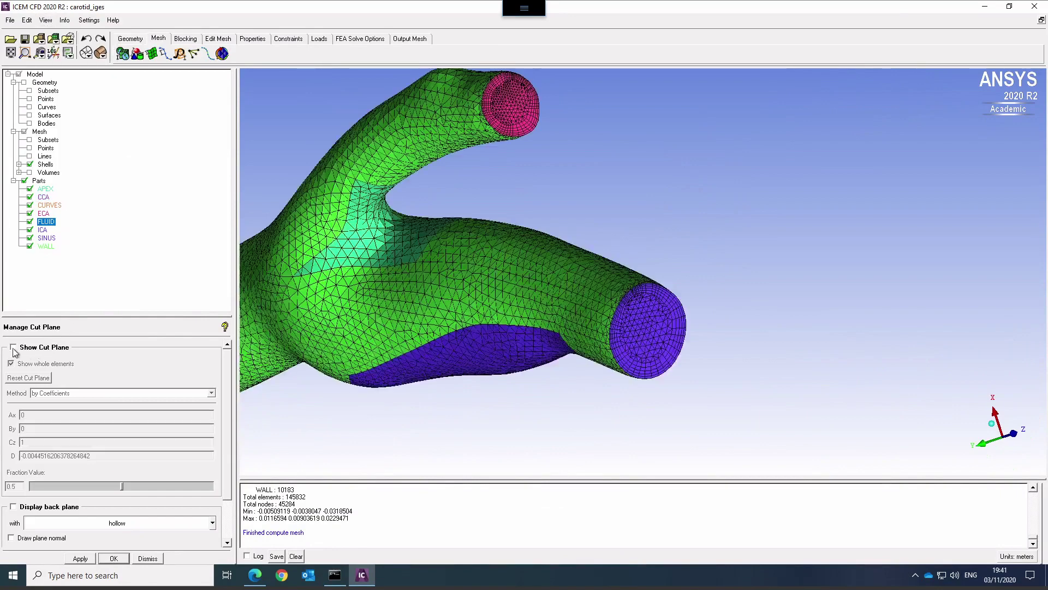
left_click(13, 347)
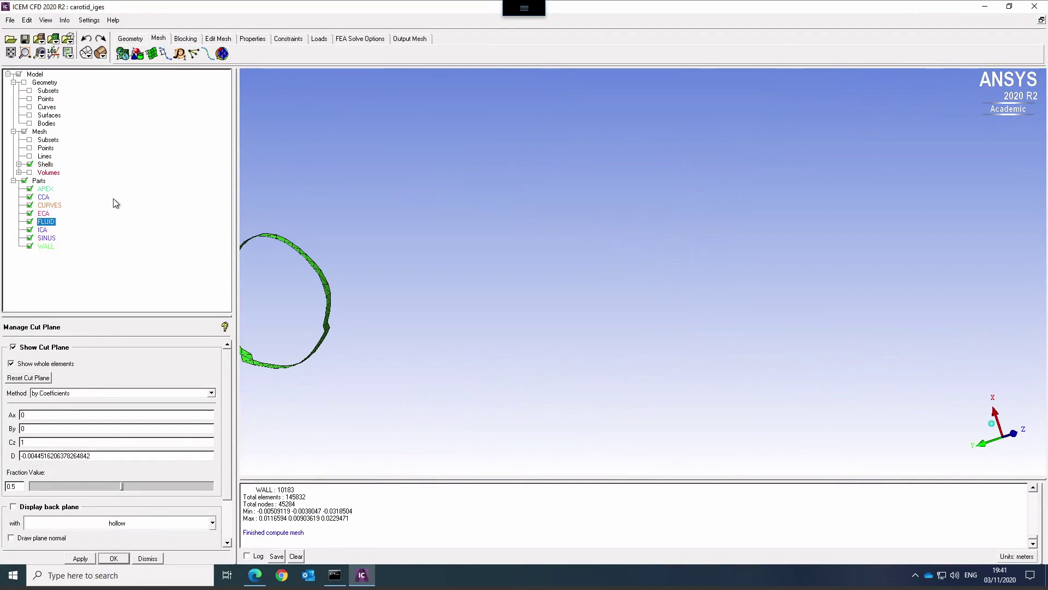
left_click(29, 173)
- Pan, zoom and angle the view onto the cross-section showing prism layers around the tetra core
middle_click_drag(356, 344, 461, 323)
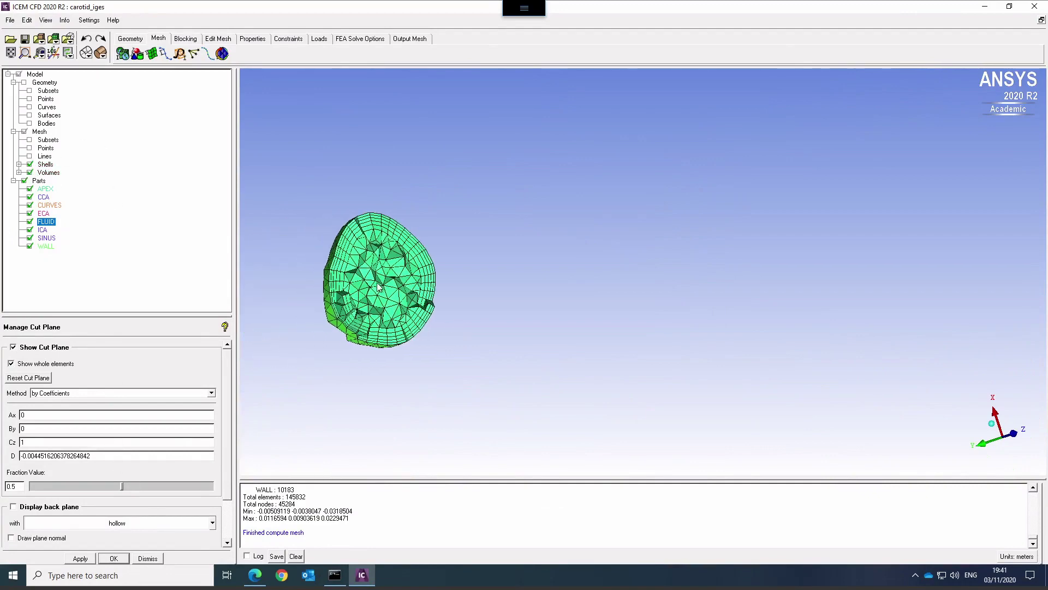
left_click_drag(375, 284, 312, 309)
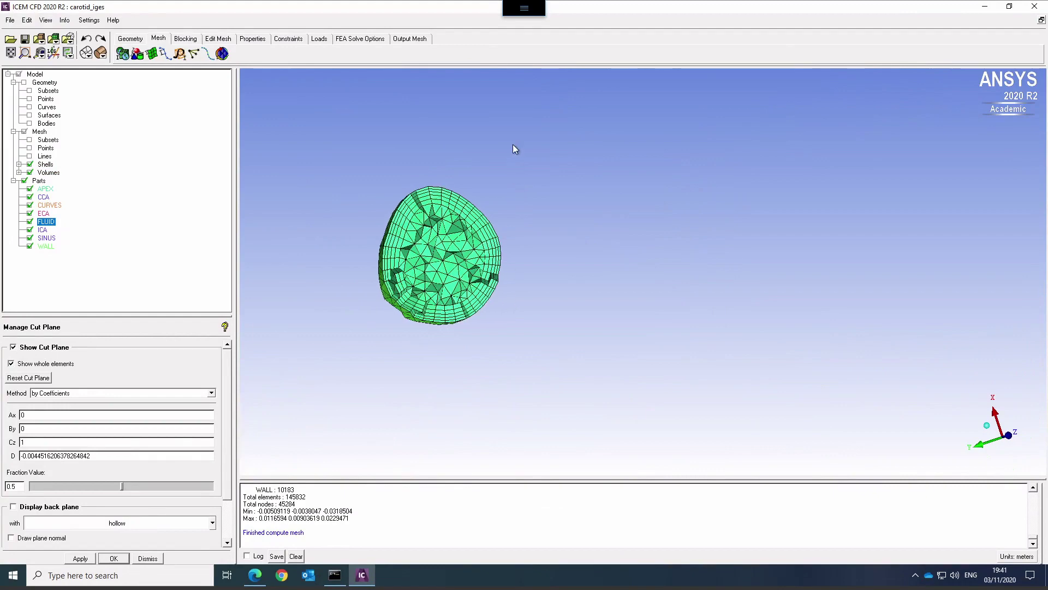
right_click_drag(515, 145, 462, 246)
middle_click_drag(406, 240, 573, 273)
right_click_drag(555, 175, 555, 319)
left_click_drag(555, 318, 503, 312)
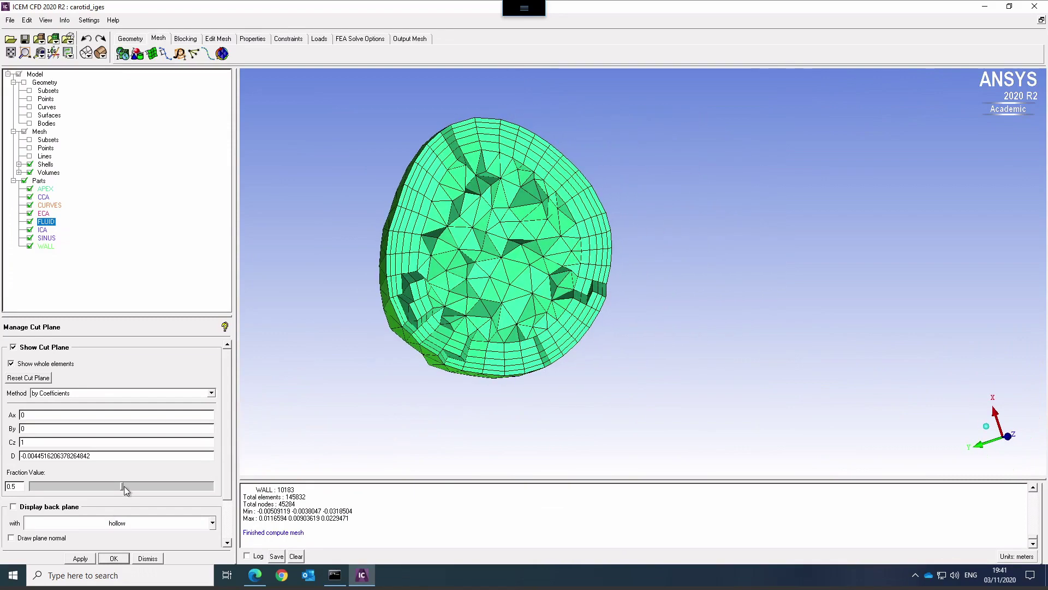
- Slide the cut plane fraction further along the artery, rotating the view to check the slice
left_click_drag(123, 486, 166, 484)
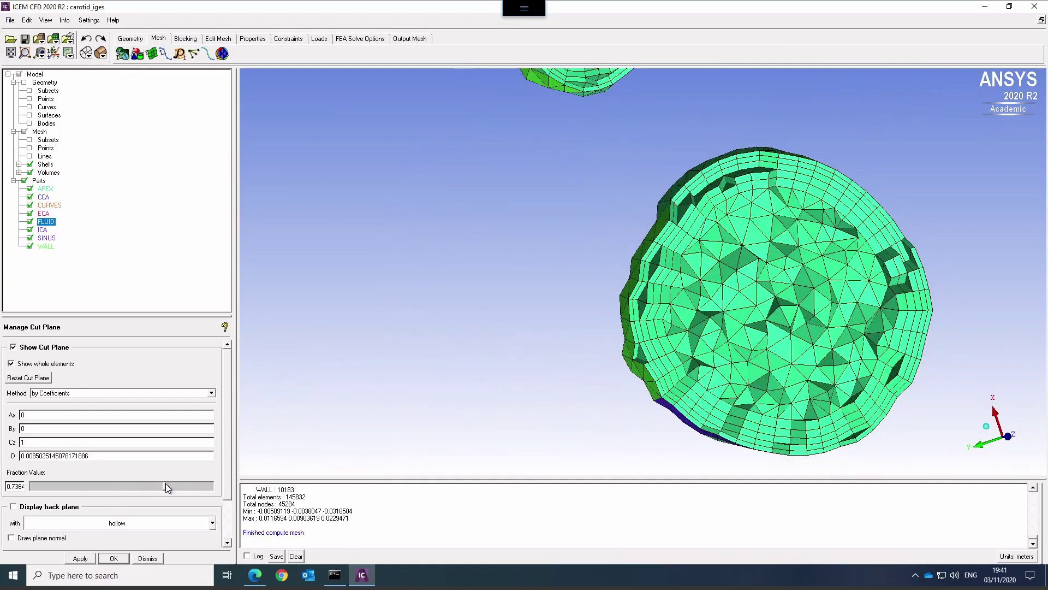
left_click_drag(687, 367, 594, 355)
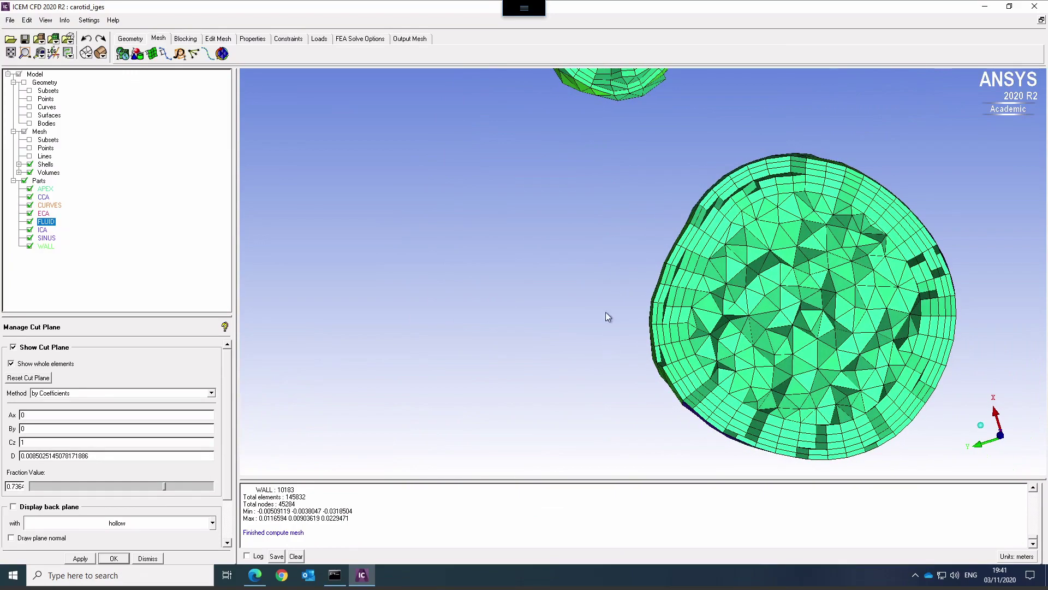
scroll(605, 267, "up", 5)
scroll(610, 324, "down", 6)
left_click_drag(612, 117, 555, 189)
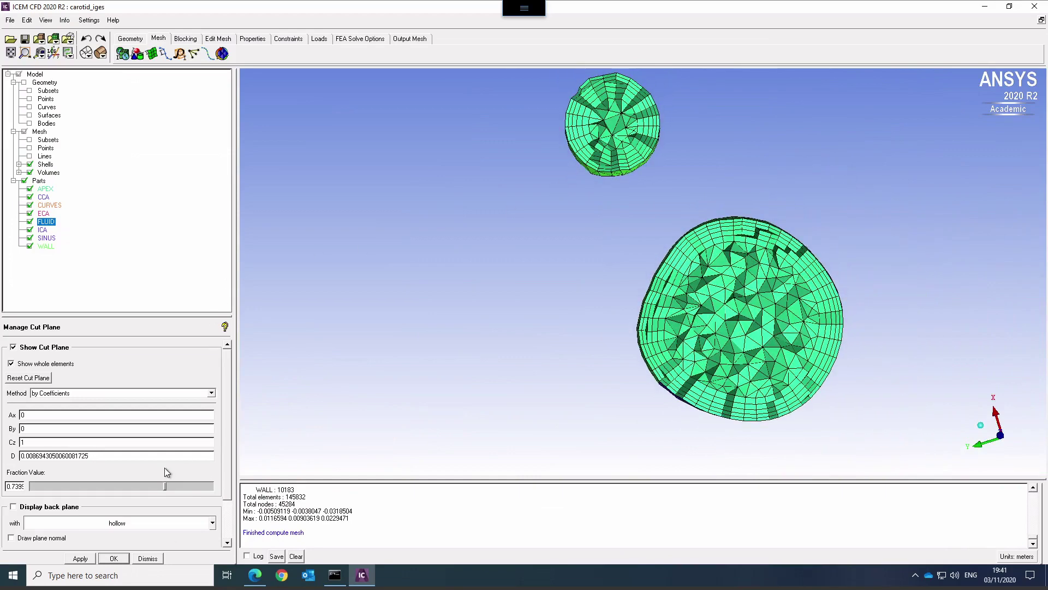
left_click_drag(165, 484, 191, 484)
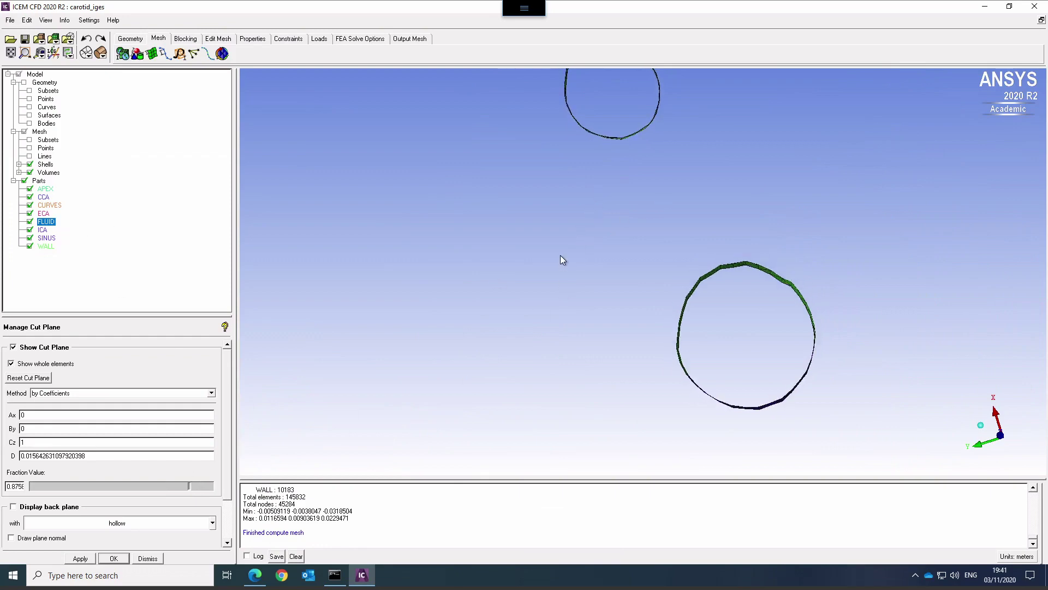
left_click_drag(561, 280, 560, 256)
scroll(590, 255, "down", 3)
scroll(590, 255, "up", 3)
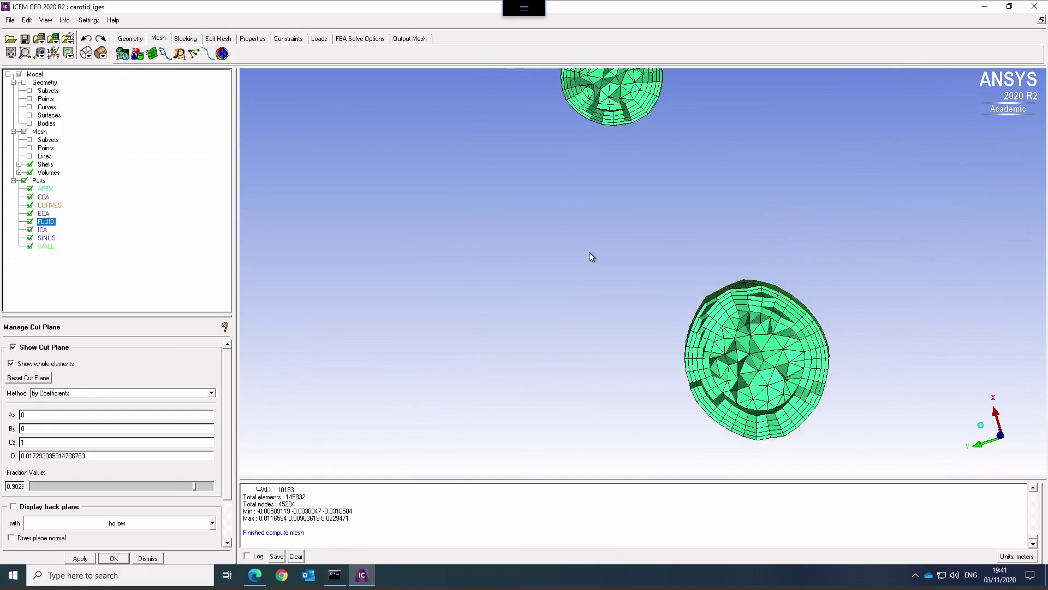
- Fine-tune the cut plane to fraction 0.859 so it slices both branches, then inspect
key("Right")
key("Right")
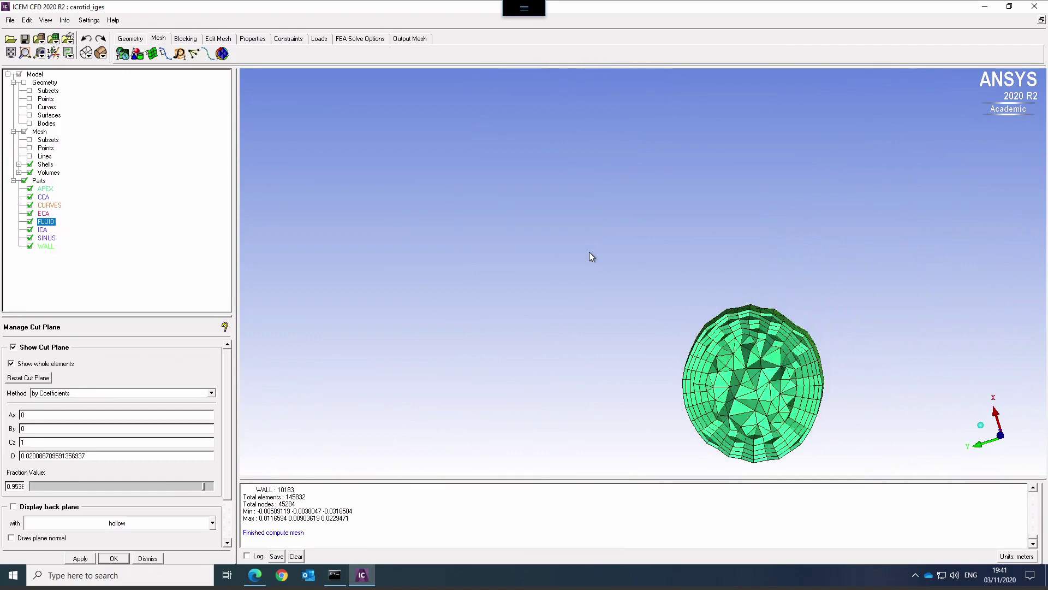
key("Right")
key("Right")
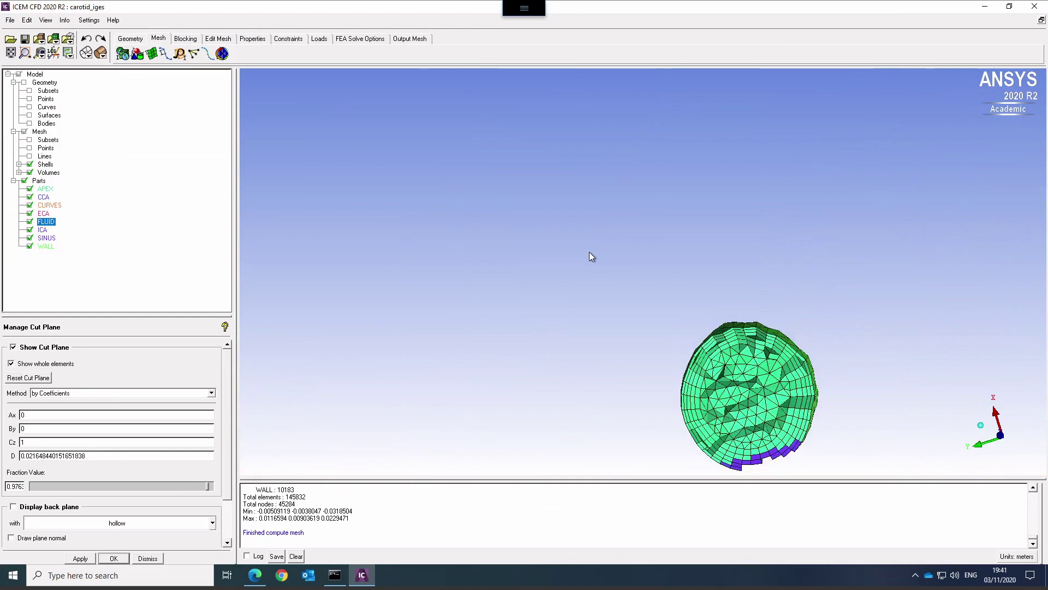
key("Left")
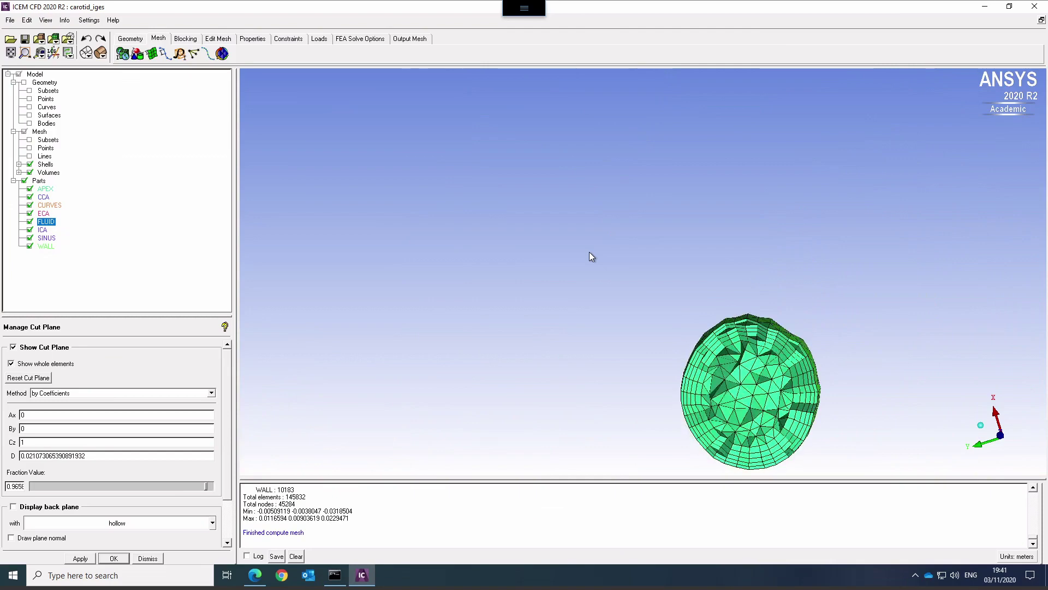
key("Left")
key("Left")
key("Left")
key("Left")
key("Left")
key("Left")
key("Left")
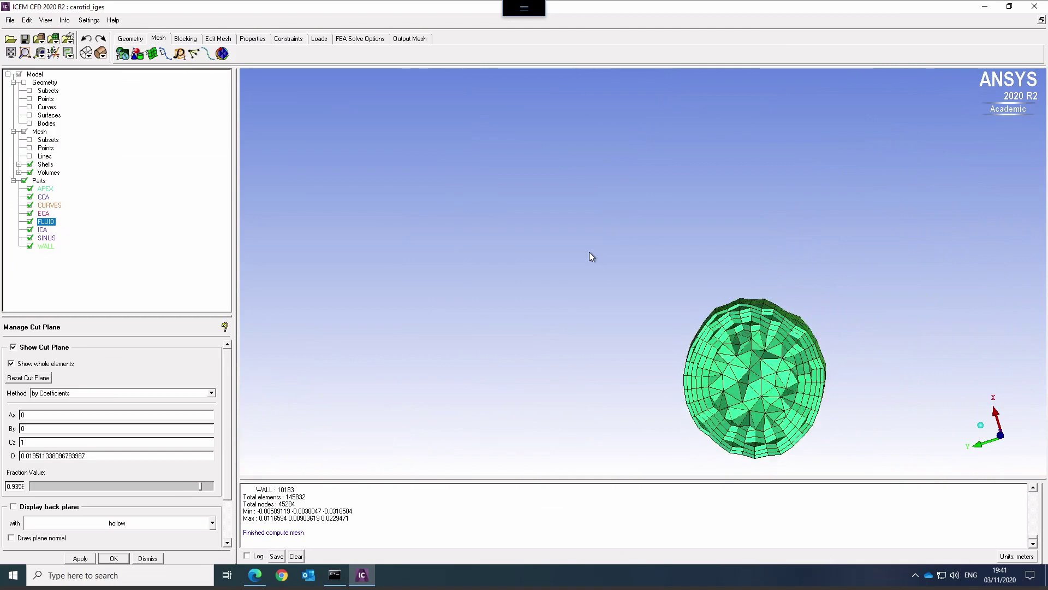
key("Left")
key("Left")
key("Left")
key("Left")
key("Left")
key("Left")
key("Left")
key("Left")
key("Left")
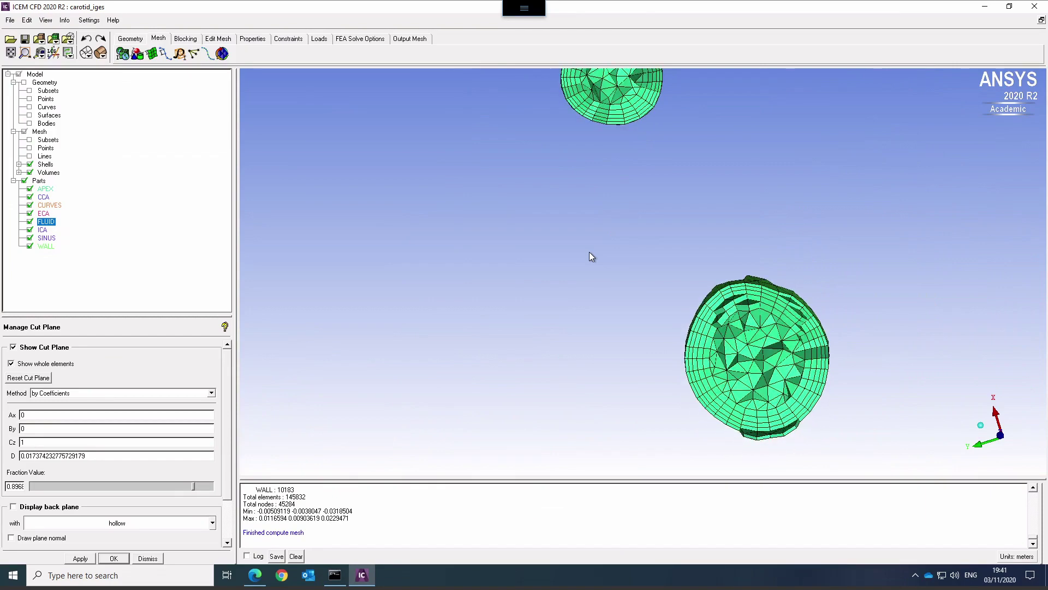
key("Left")
key("Left")
key("Left")
key("Left")
key("Left")
key("Left")
key("Left")
key("Left")
key("Left")
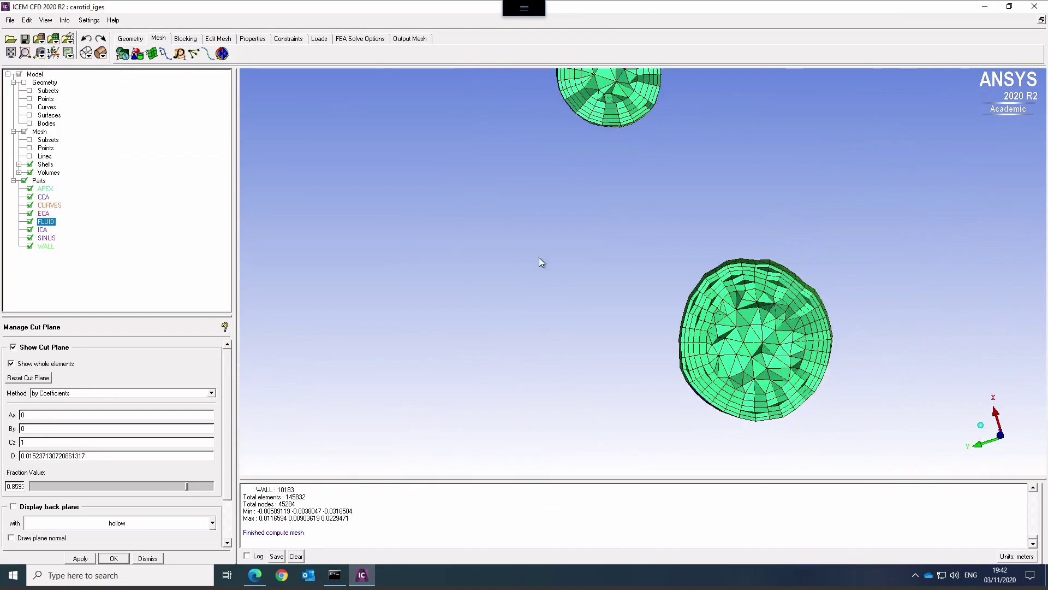
left_click_drag(427, 275, 453, 397)
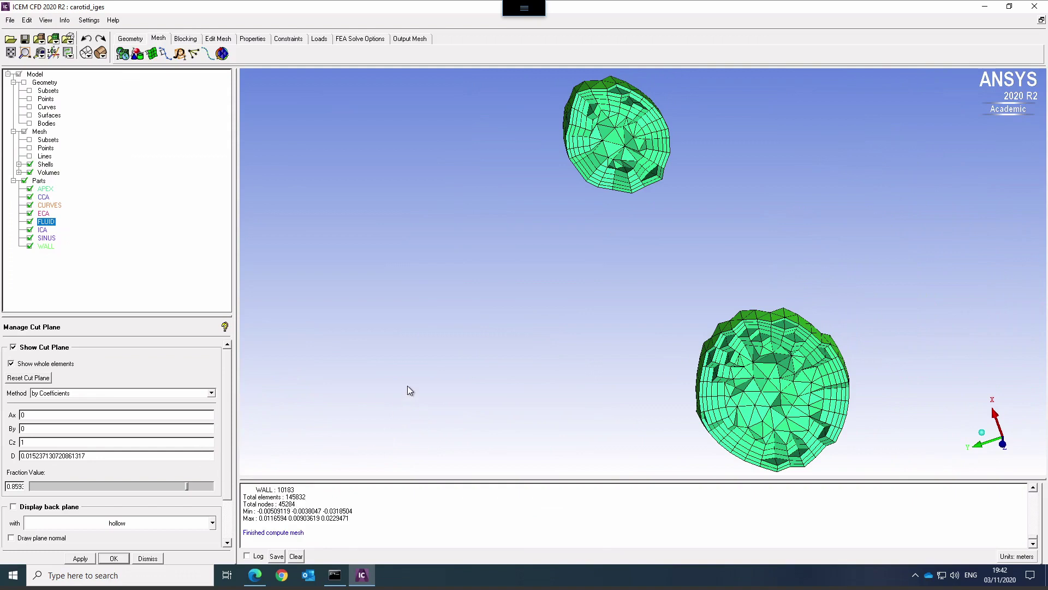
- Enter 1.25 as the Global Mesh Setup scale factor and apply it
left_click(122, 54)
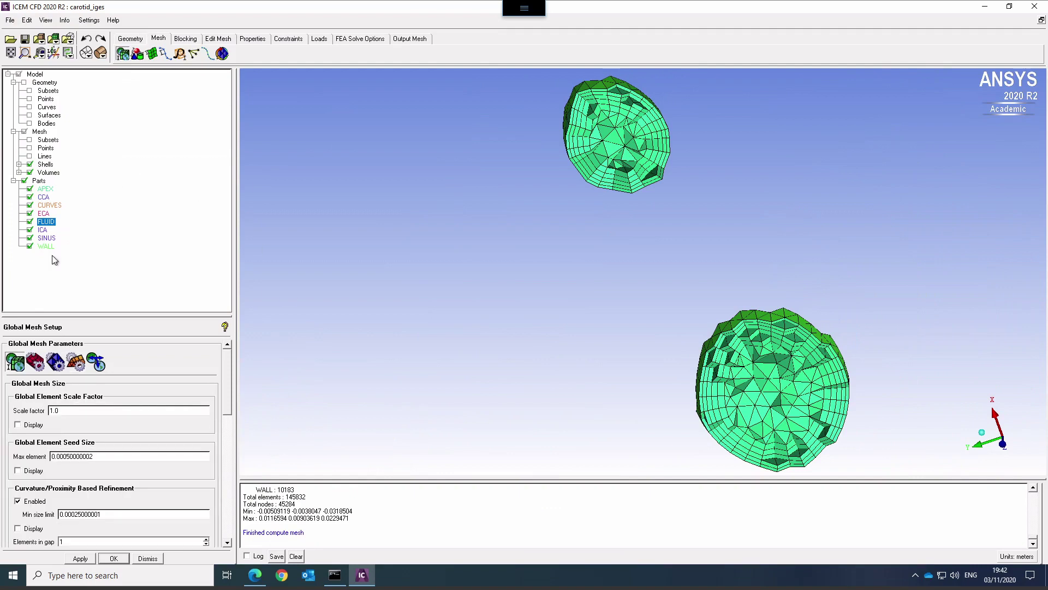
double_click(67, 411)
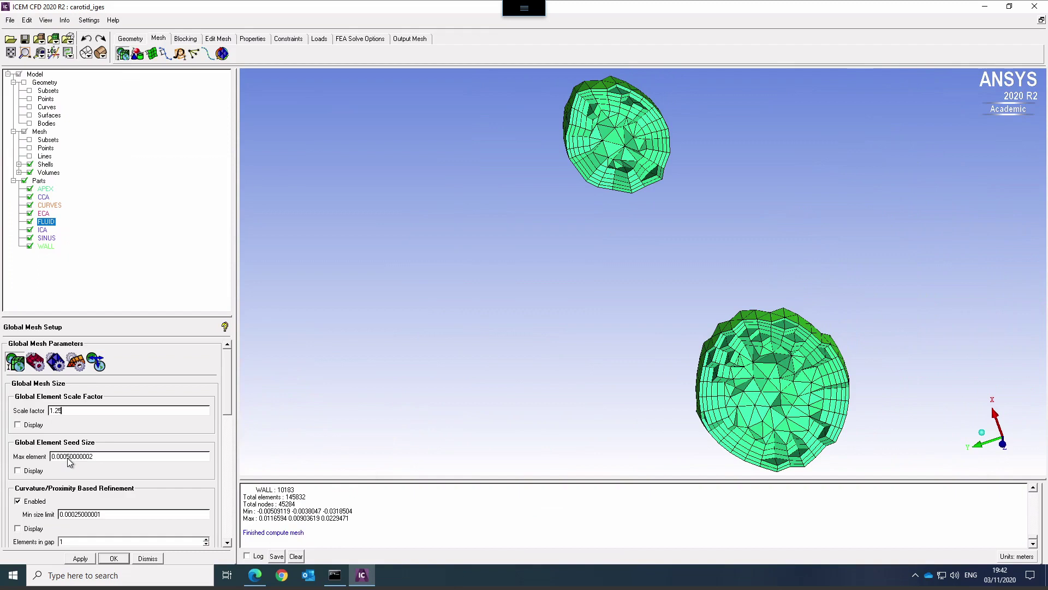
left_click(76, 558)
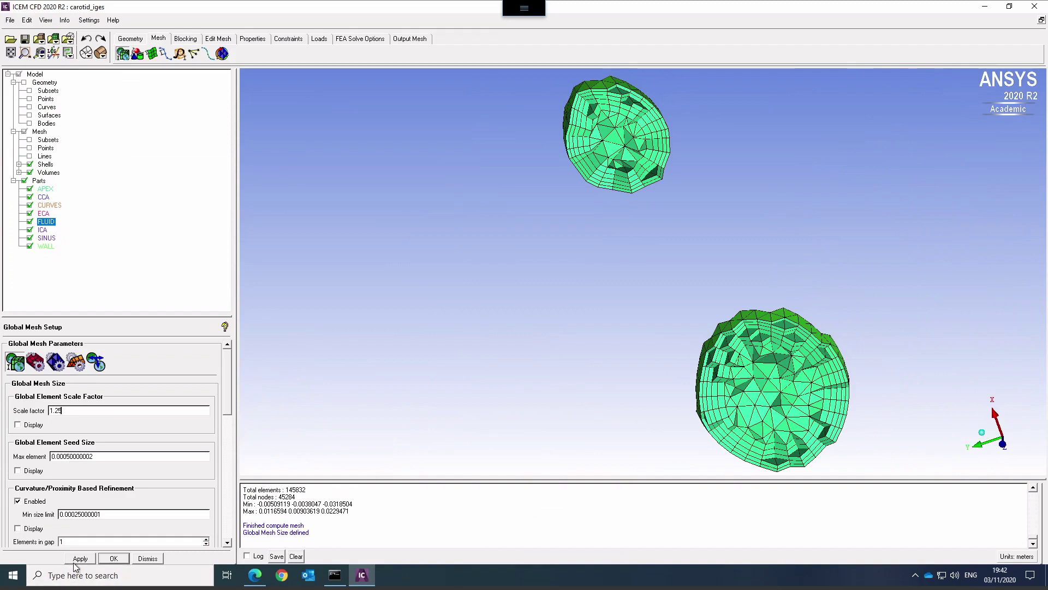
- Recompute the prism volume mesh from All Geometry, producing 87115 elements and 28096 nodes
left_click(222, 53)
left_click(35, 362)
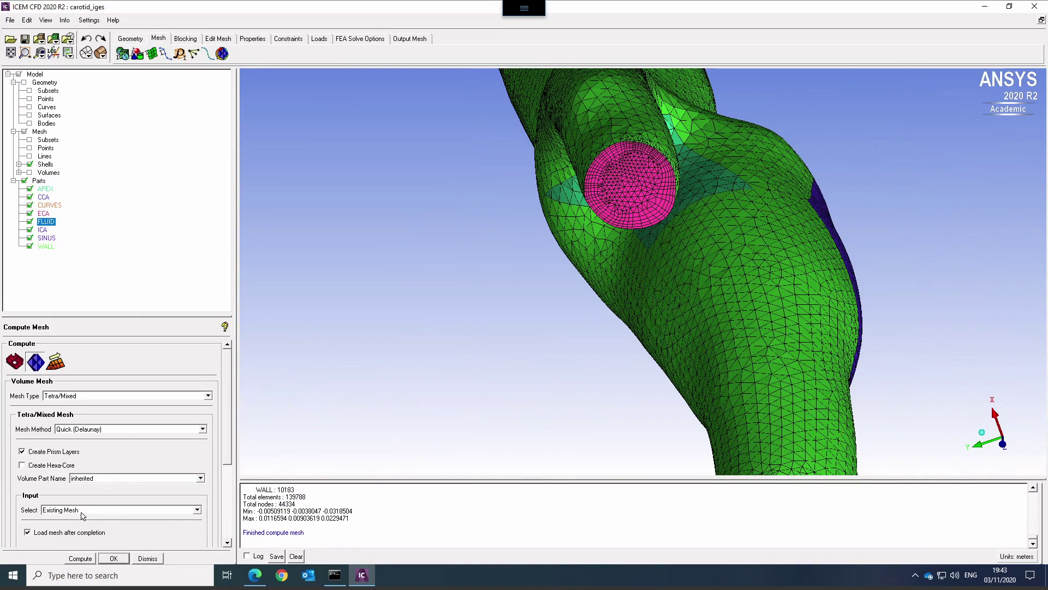
left_click(82, 511)
left_click(81, 519)
left_click(82, 558)
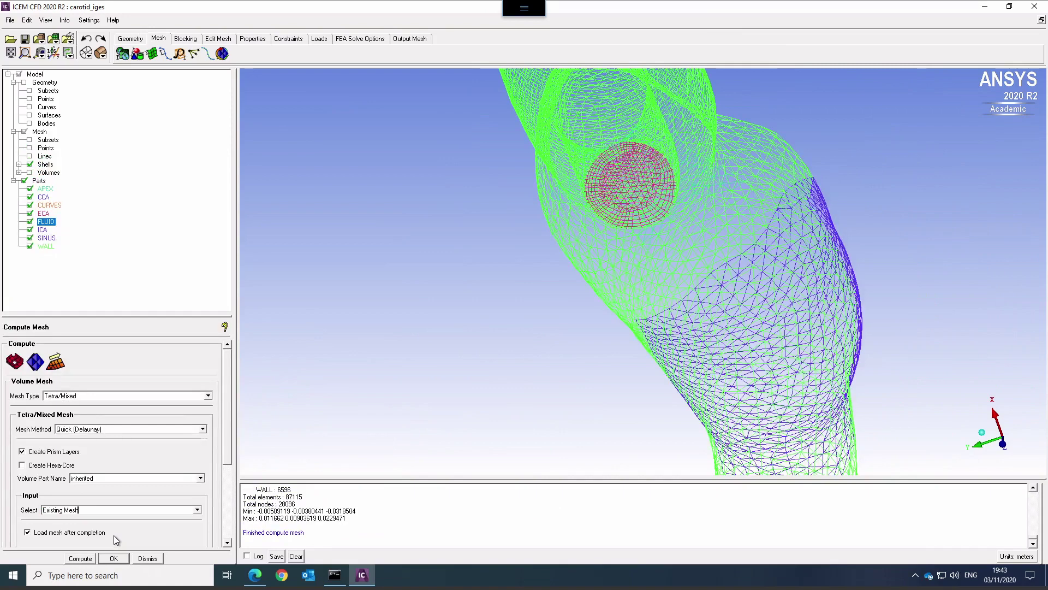
double_click(297, 497)
left_click(426, 499)
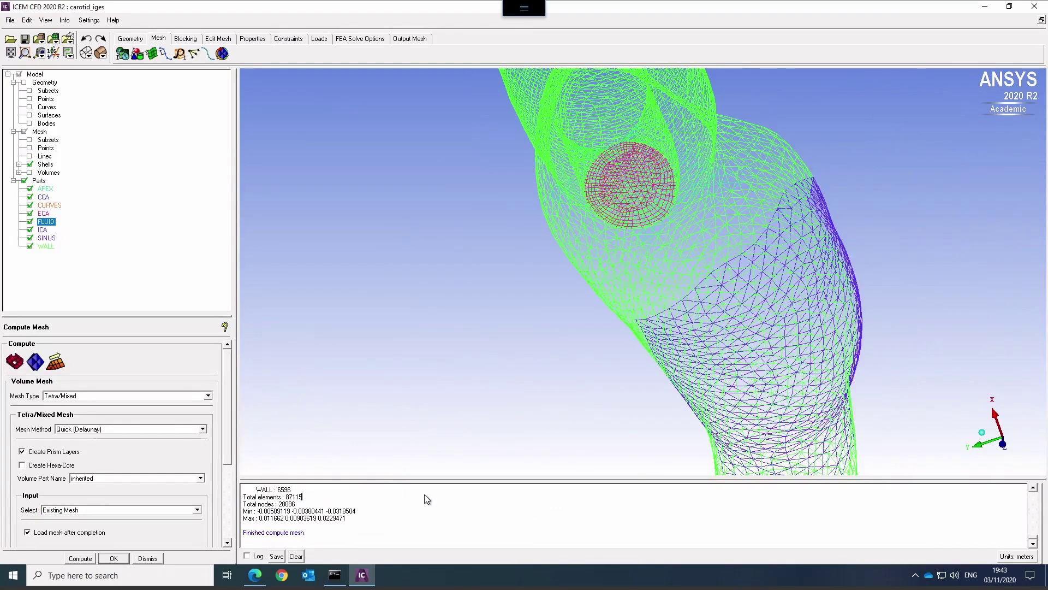